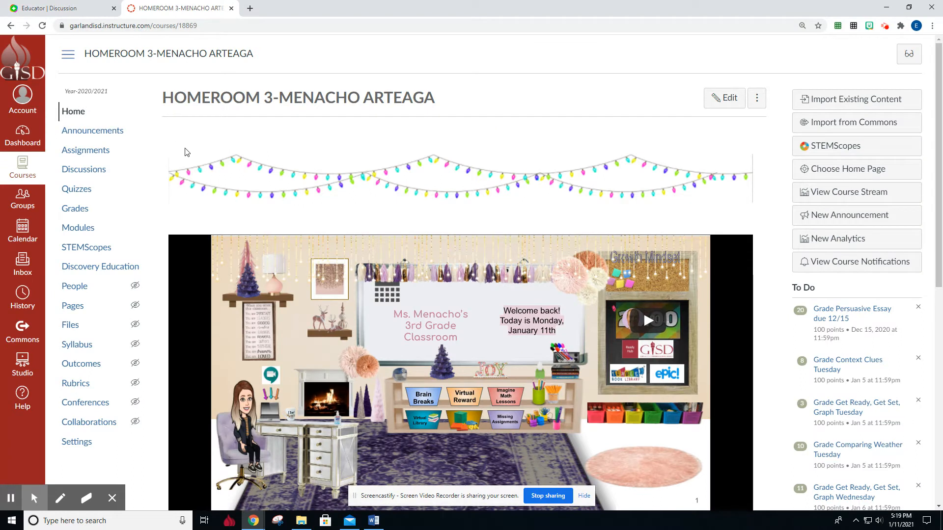
Find Flipgrid among the external apps in the course settings and start adding it to the course.
{"action": "left_click", "coordinate": [90, 444]}
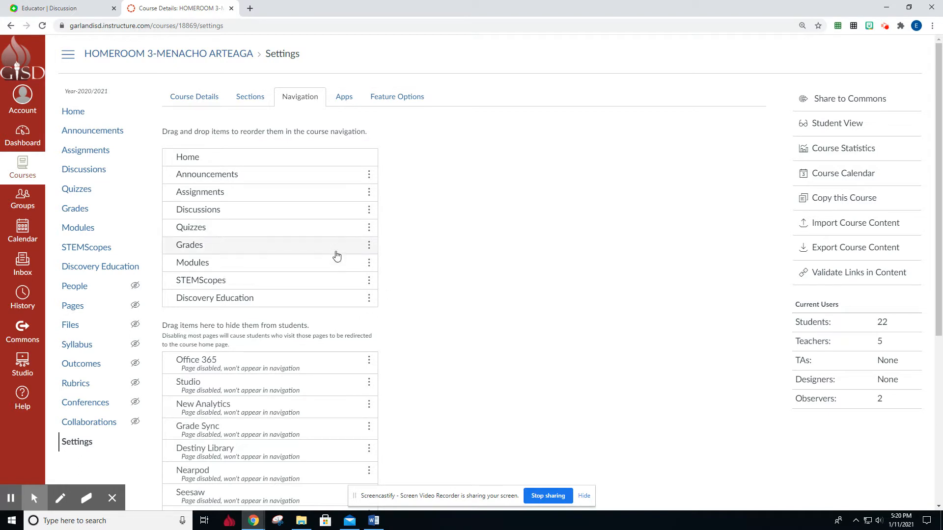
{"action": "left_click", "coordinate": [344, 97]}
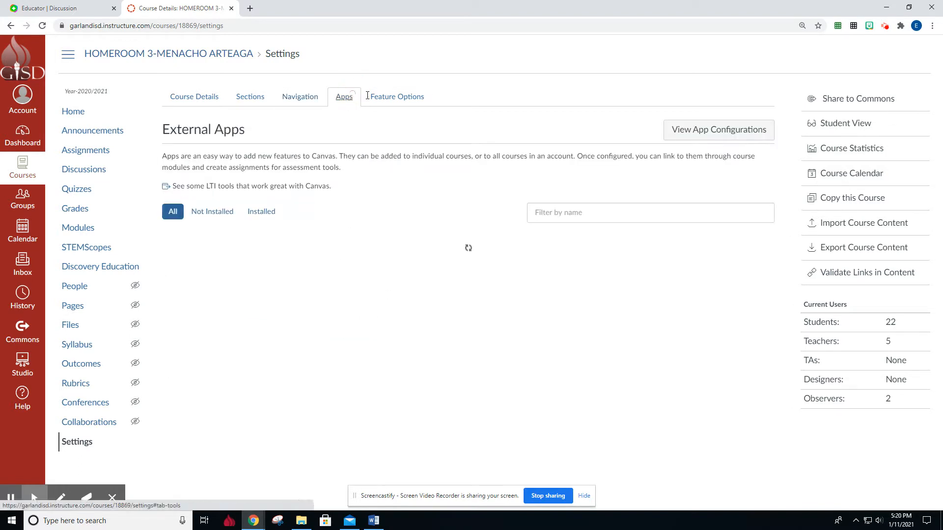
{"action": "left_click", "coordinate": [582, 214]}
{"action": "type", "text": "flipgrid"}
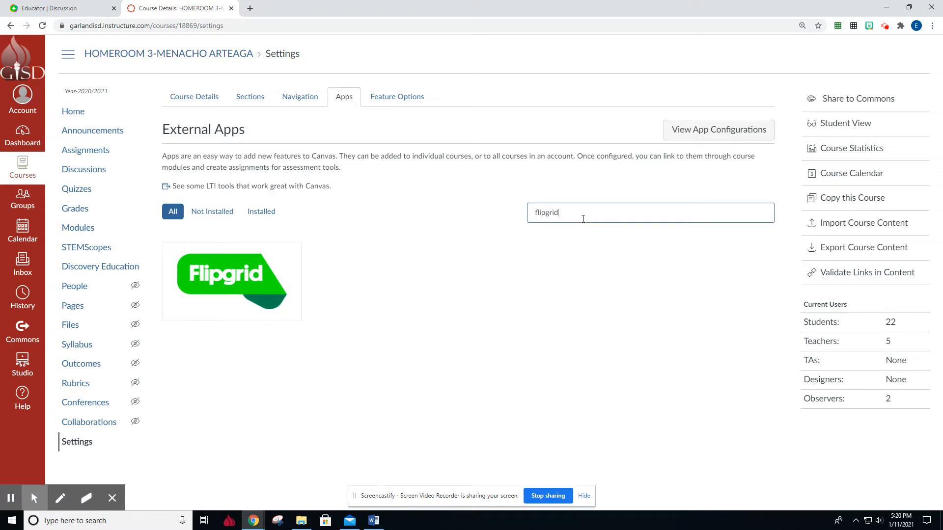
{"action": "left_click", "coordinate": [269, 300]}
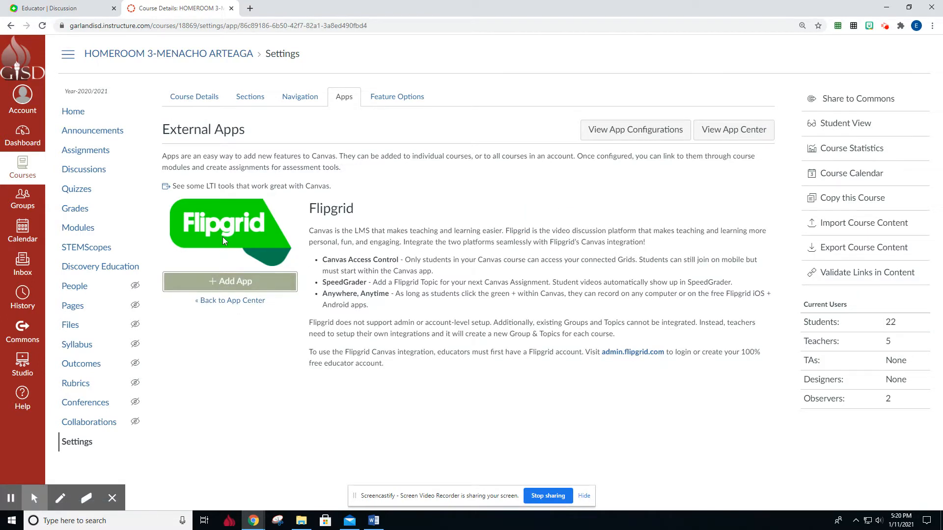
{"action": "left_click", "coordinate": [235, 287]}
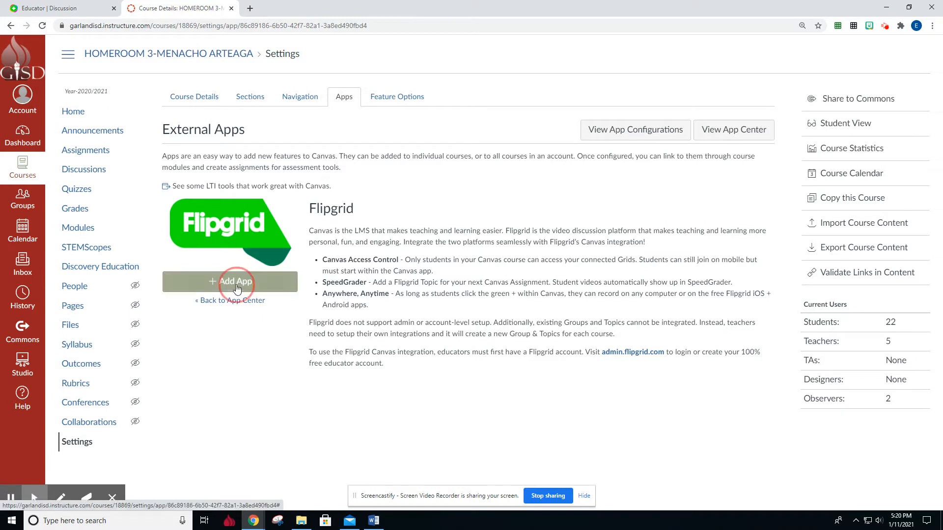
Switch to Flipgrid and create a new Canvas integration named after the teacher's homeroom.
{"action": "left_click", "coordinate": [89, 5]}
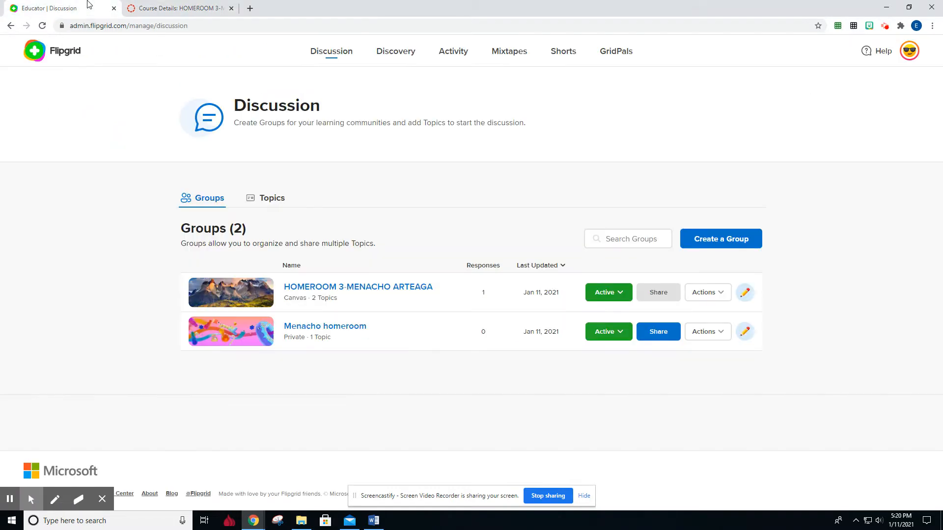
{"action": "left_click", "coordinate": [905, 56]}
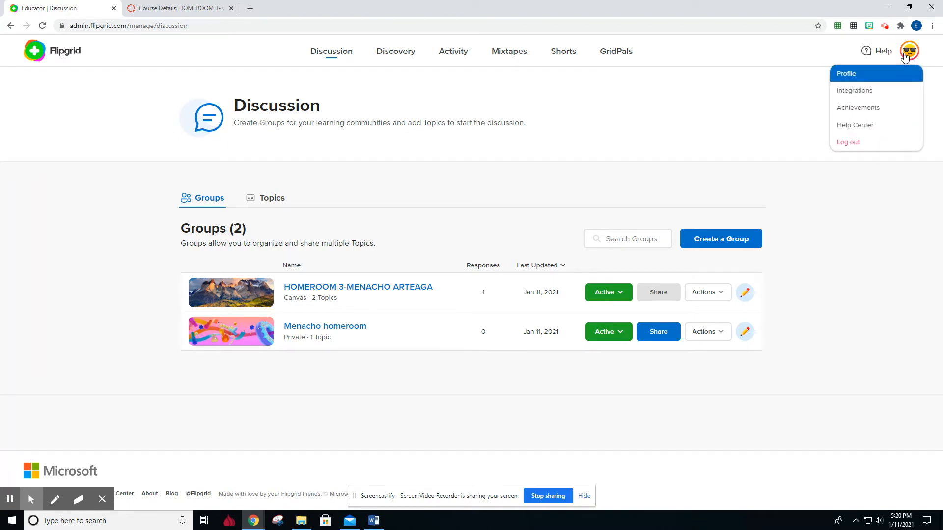
{"action": "left_click", "coordinate": [864, 91]}
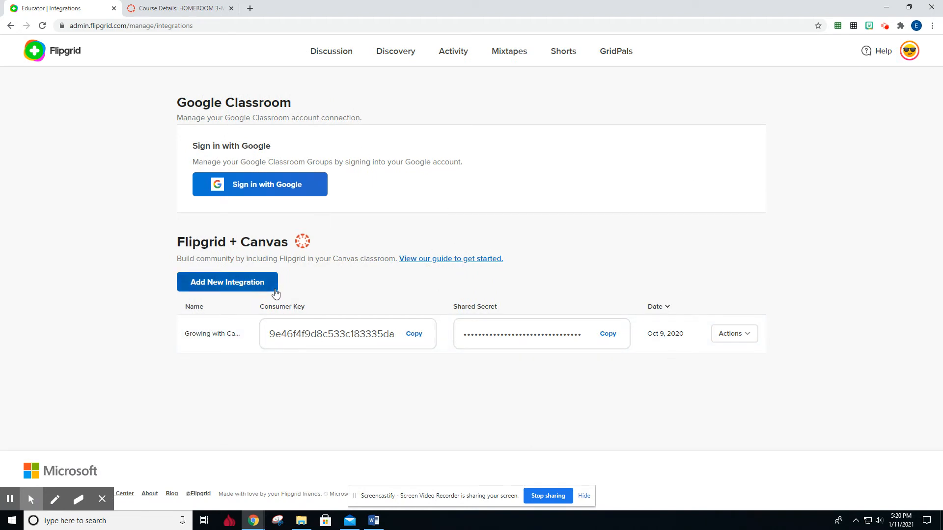
{"action": "left_click", "coordinate": [208, 285]}
{"action": "left_click", "coordinate": [420, 182]}
{"action": "type", "text": "Menacho Homeroom"}
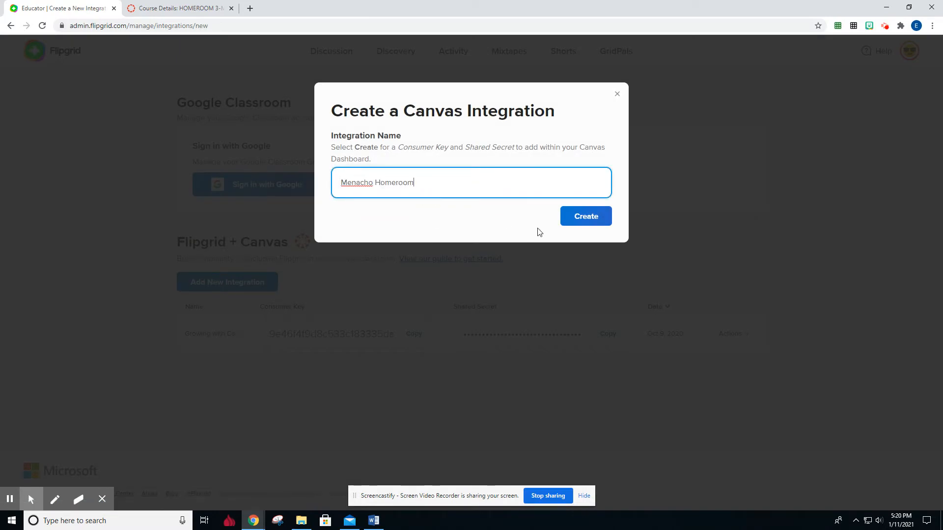
{"action": "left_click", "coordinate": [574, 219]}
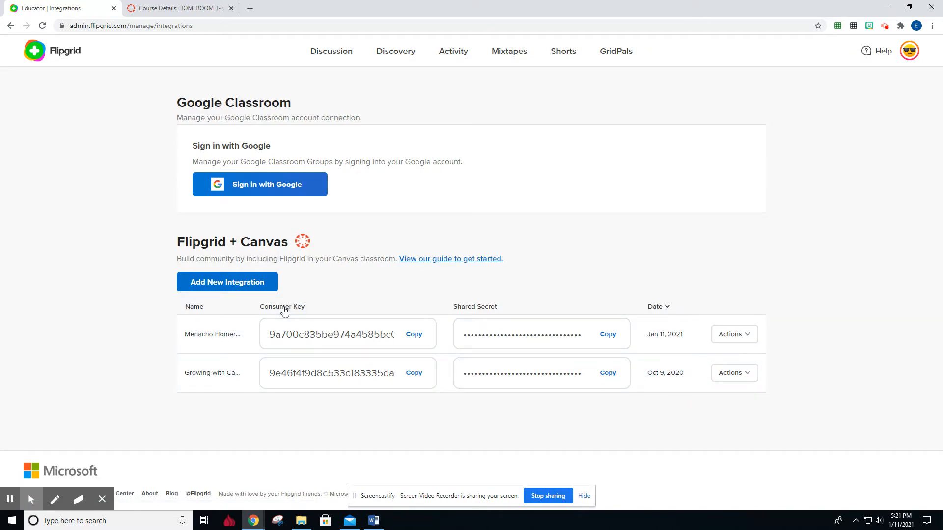
Copy the new integration's consumer key from Flipgrid and paste it into the Consumer Key field of Canvas's Add App form.
{"action": "left_click", "coordinate": [413, 334]}
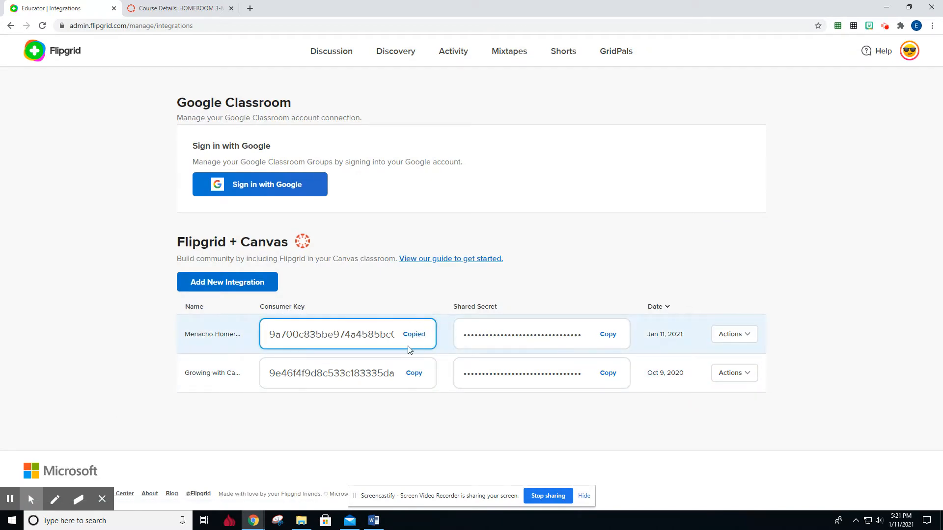
{"action": "left_click", "coordinate": [216, 8]}
{"action": "right_click", "coordinate": [417, 278]}
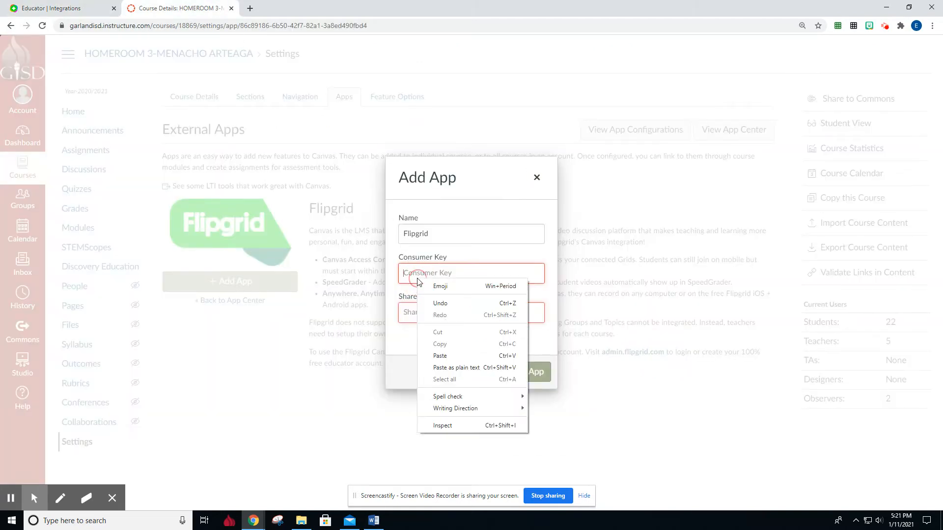
{"action": "left_click", "coordinate": [459, 354]}
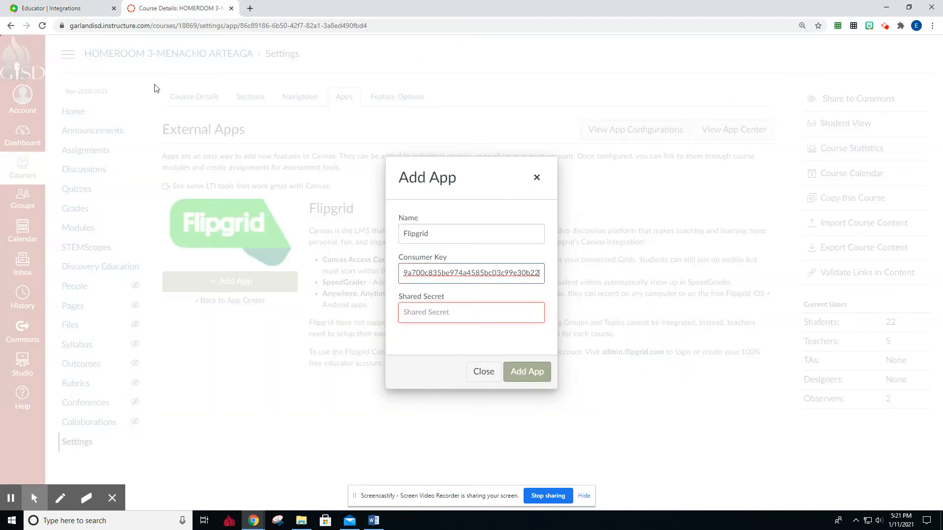
Copy the new integration's shared secret from Flipgrid into the Shared Secret field in Canvas and add the app.
{"action": "left_click", "coordinate": [104, 6]}
{"action": "left_click", "coordinate": [616, 336]}
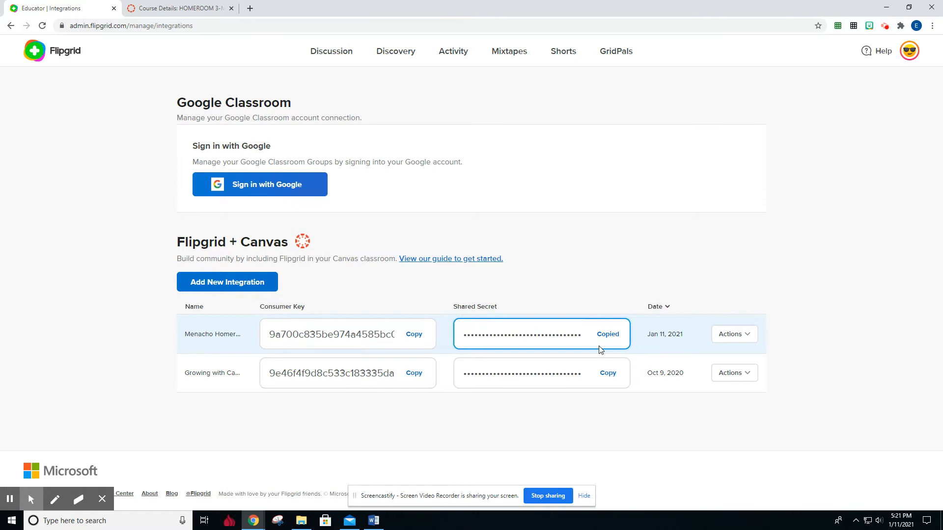
{"action": "left_click", "coordinate": [189, 8]}
{"action": "right_click", "coordinate": [433, 311]}
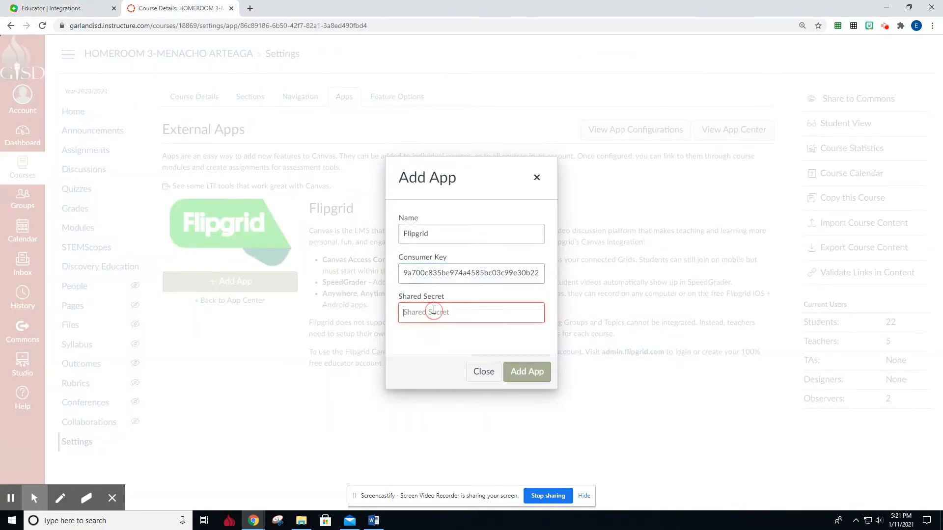
{"action": "left_click", "coordinate": [451, 386]}
{"action": "left_click", "coordinate": [524, 378]}
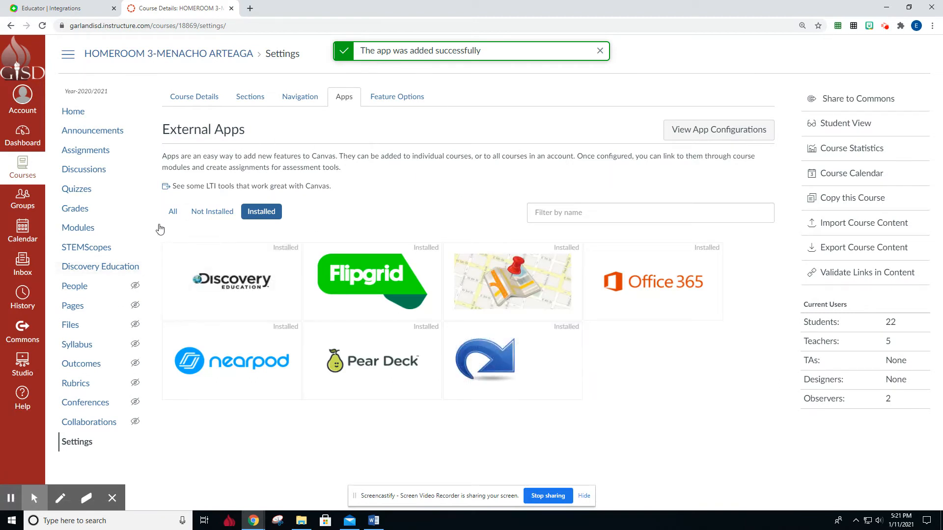
Enable Flipgrid in the course navigation between Grades and Modules, and save the navigation settings.
{"action": "left_click", "coordinate": [62, 114]}
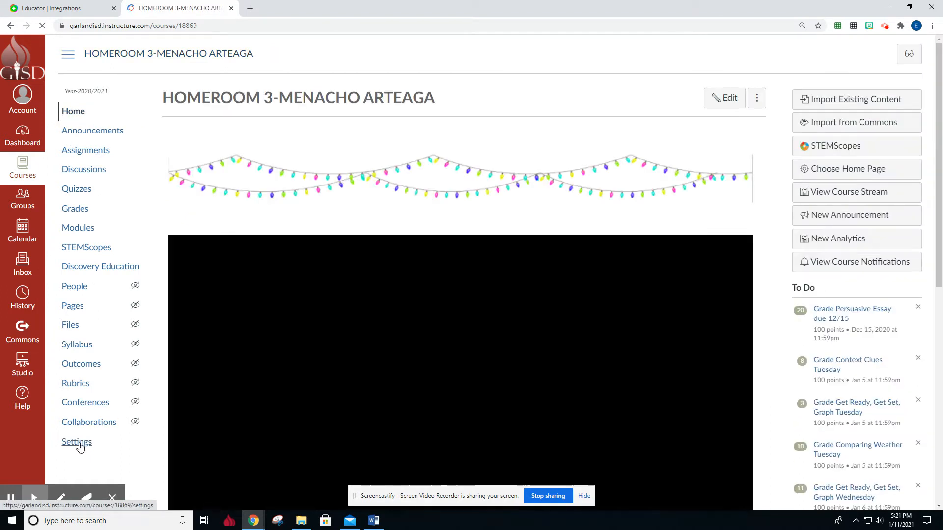
{"action": "left_click", "coordinate": [76, 442]}
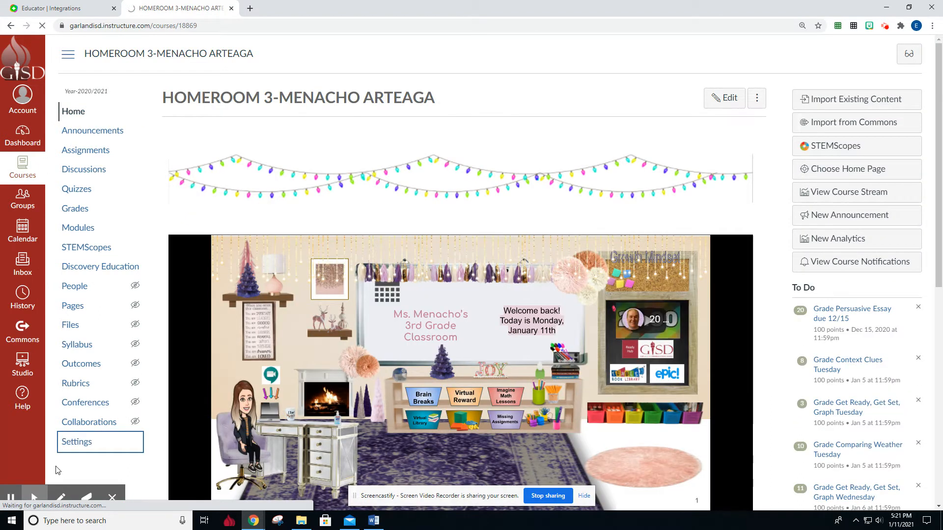
{"action": "left_click", "coordinate": [295, 97]}
{"action": "left_click_drag", "start_coordinate": [310, 158], "coordinate": [330, 285]}
{"action": "left_click", "coordinate": [437, 269]}
{"action": "scroll", "coordinate": [348, 296], "scroll_direction": "down", "scroll_amount": 3}
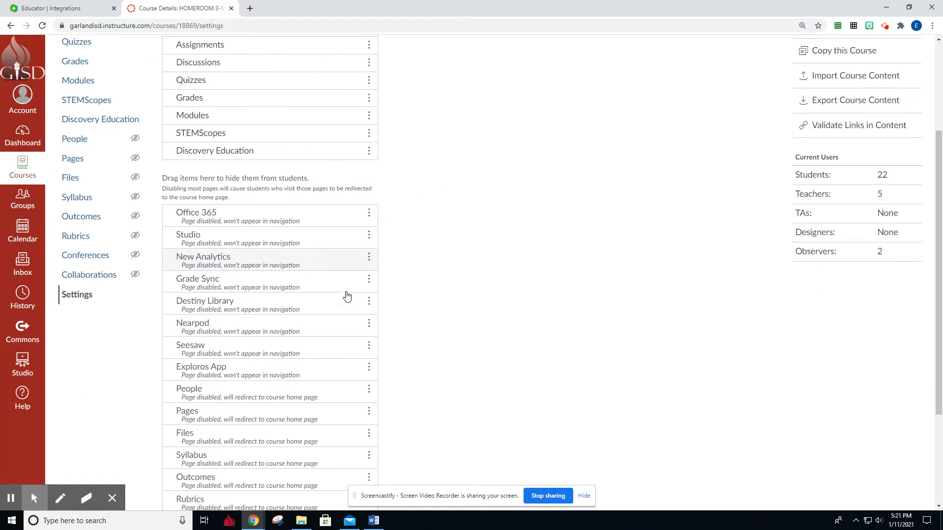
{"action": "scroll", "coordinate": [346, 296], "scroll_direction": "down", "scroll_amount": 3}
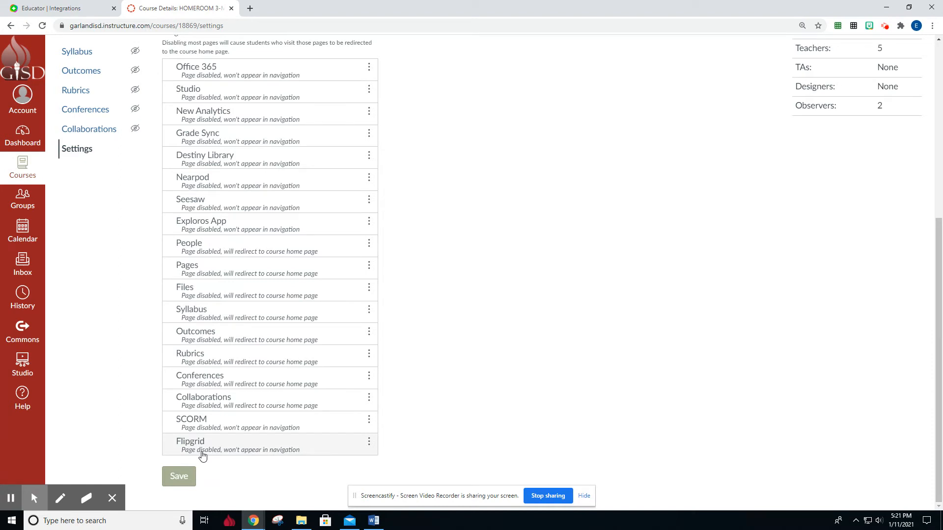
{"action": "left_click_drag", "start_coordinate": [200, 454], "coordinate": [207, 260]}
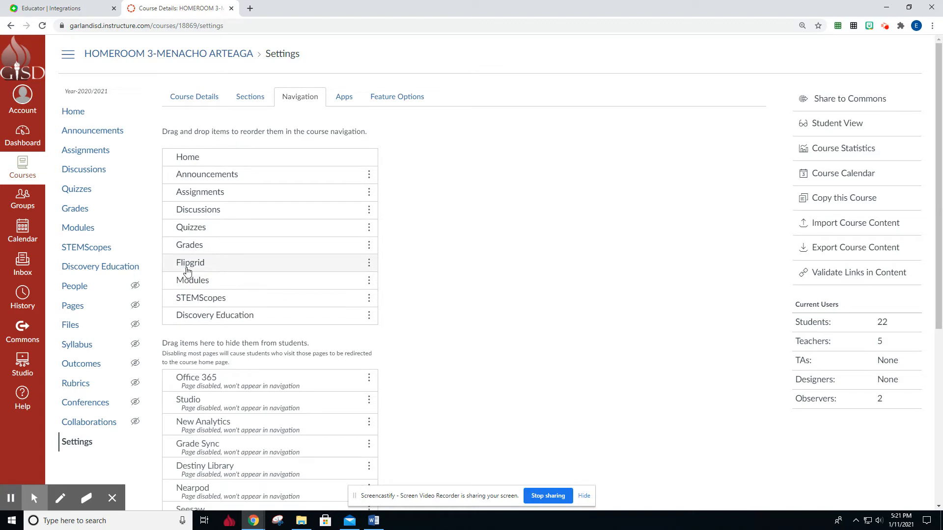
{"action": "scroll", "coordinate": [275, 295], "scroll_direction": "down", "scroll_amount": 6}
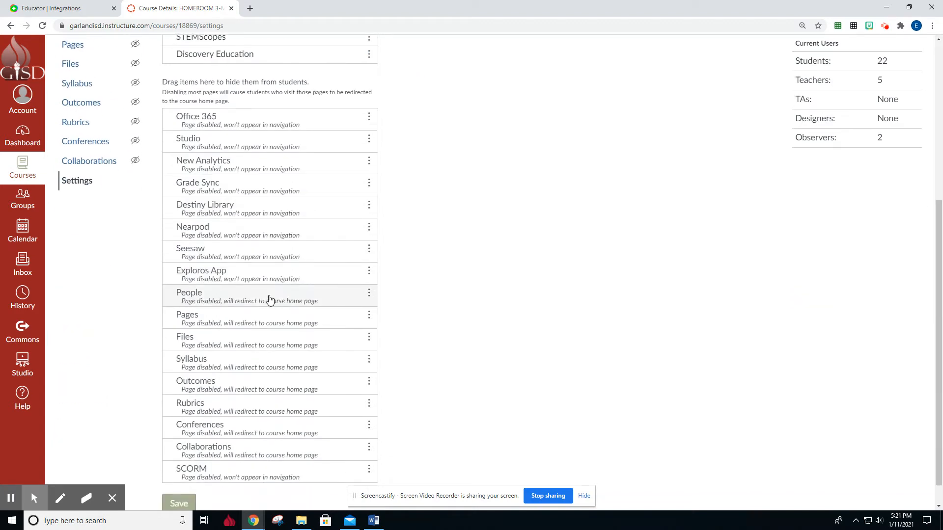
{"action": "left_click", "coordinate": [178, 475]}
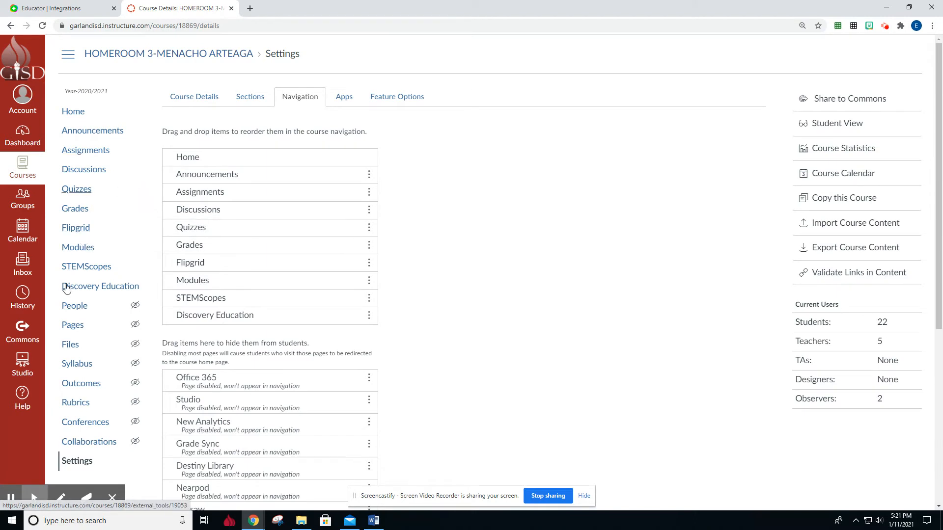
Start a new topic in the course's Flipgrid titled "Favorite Subject" with the prompt "Tell me about your favorite subject and why it is your favorite.".
{"action": "left_click", "coordinate": [76, 228]}
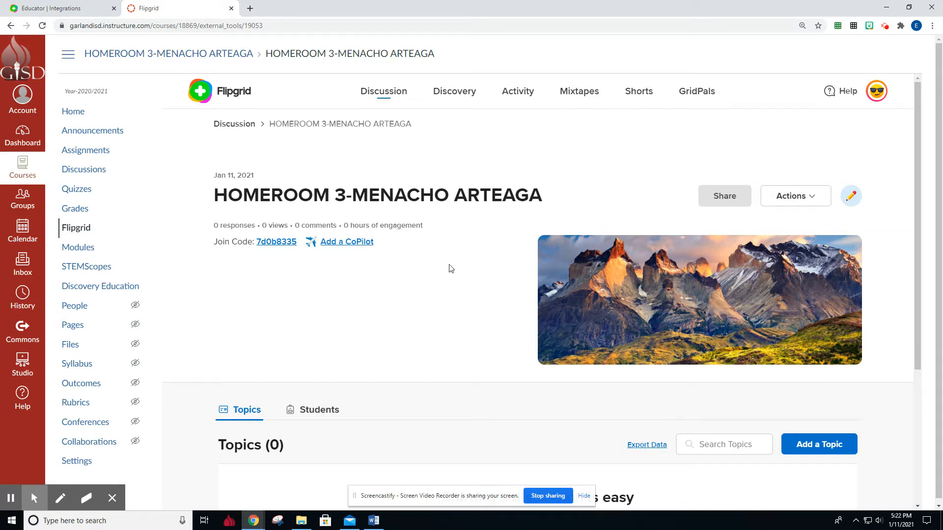
{"action": "scroll", "coordinate": [480, 294], "scroll_direction": "down", "scroll_amount": 4}
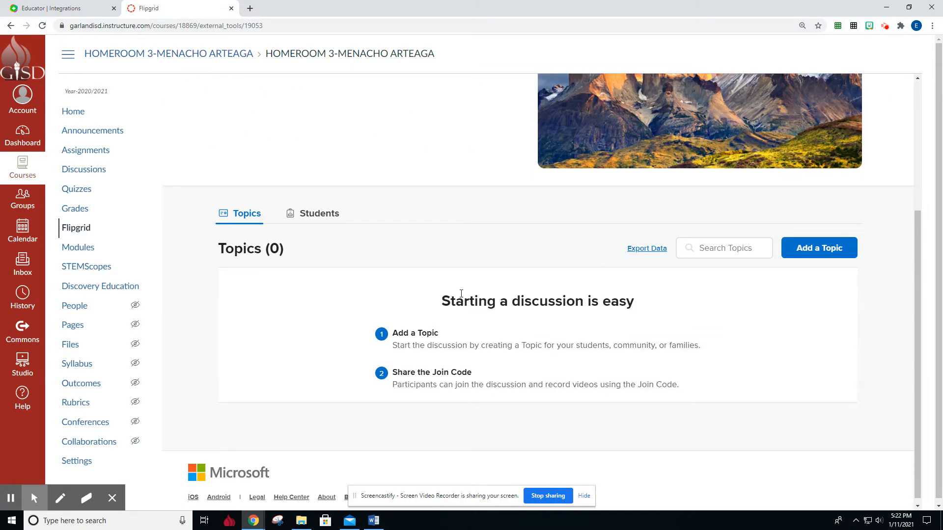
{"action": "left_click", "coordinate": [792, 254]}
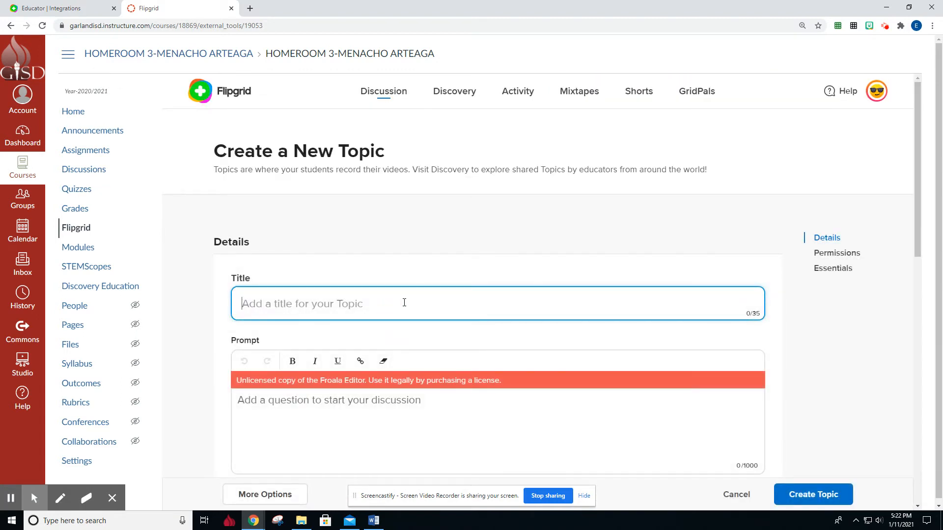
{"action": "type", "text": "Favorite Subject"}
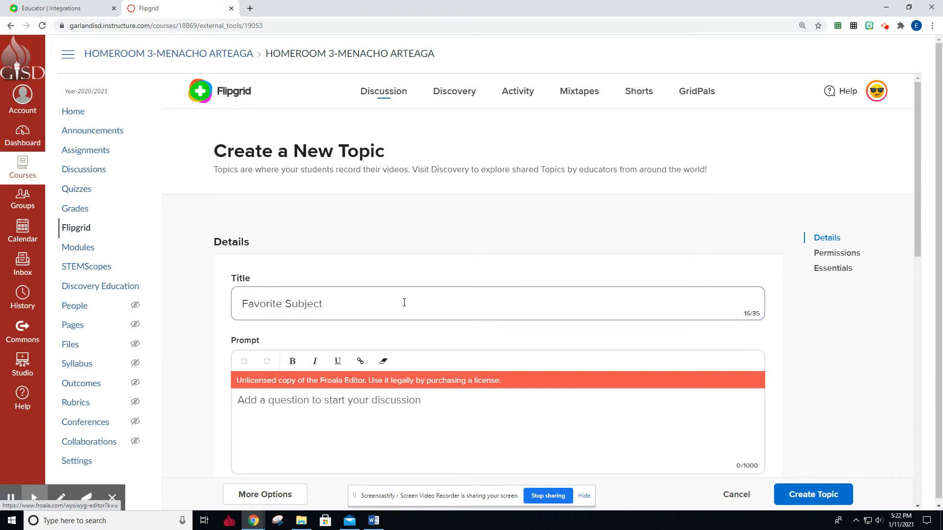
{"action": "left_click", "coordinate": [358, 418]}
{"action": "type", "text": "Tel"}
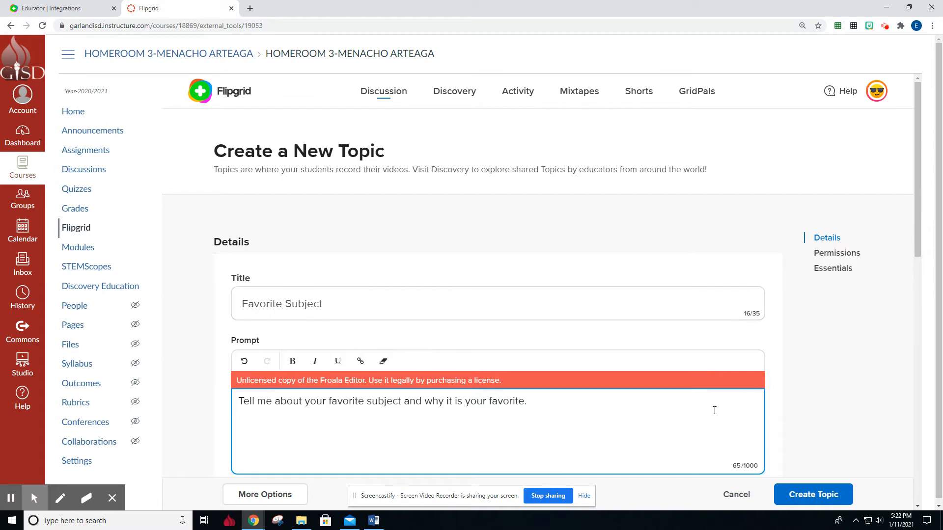
Restrict the topic's comments to "Video Comments only", create the topic and dismiss the sharing dialog.
{"action": "scroll", "coordinate": [863, 312], "scroll_direction": "down", "scroll_amount": 2}
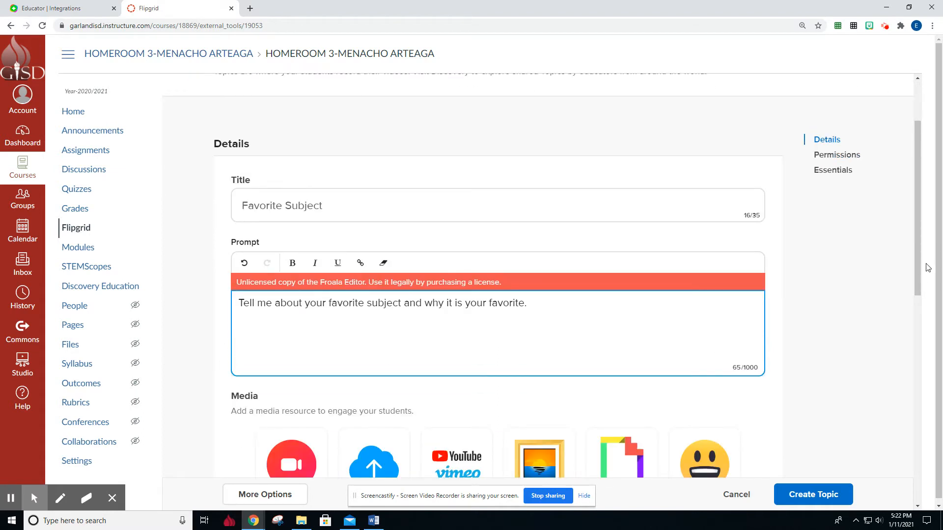
{"action": "left_click_drag", "start_coordinate": [918, 250], "coordinate": [905, 454]}
{"action": "left_click", "coordinate": [595, 317]}
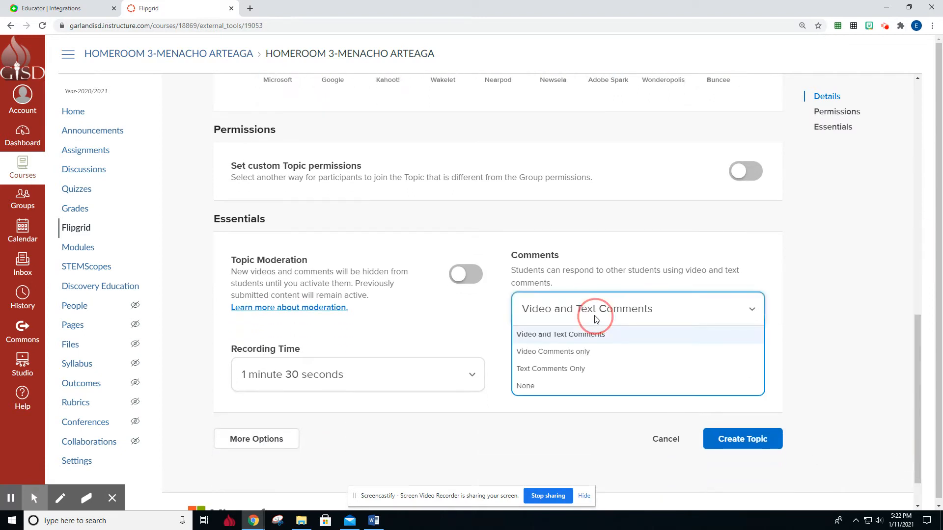
{"action": "left_click", "coordinate": [573, 358]}
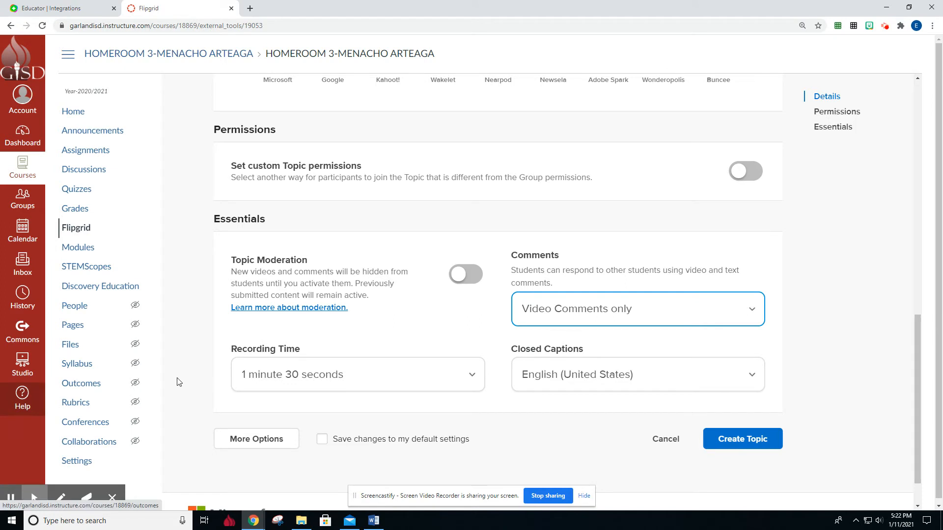
{"action": "left_click", "coordinate": [738, 443]}
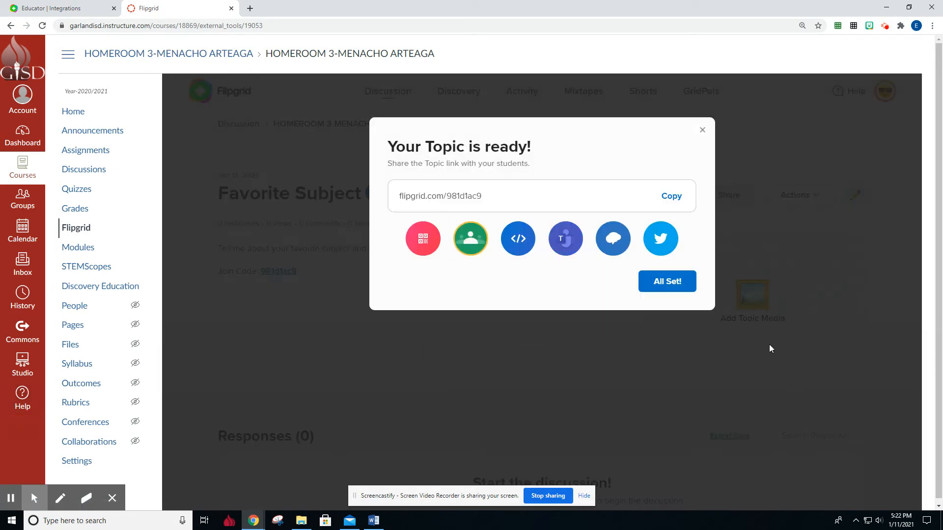
{"action": "left_click", "coordinate": [647, 282]}
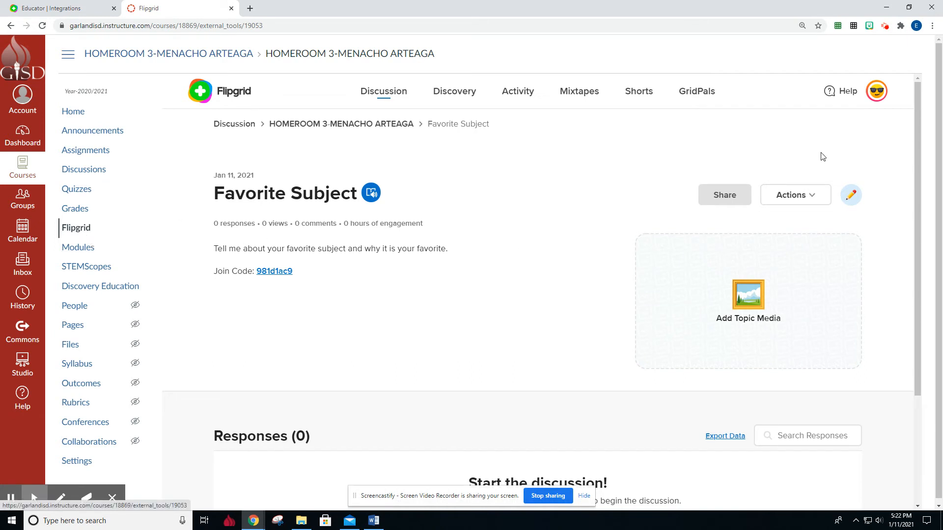
Return to the course home page and display the course in Student View.
{"action": "left_click", "coordinate": [94, 111]}
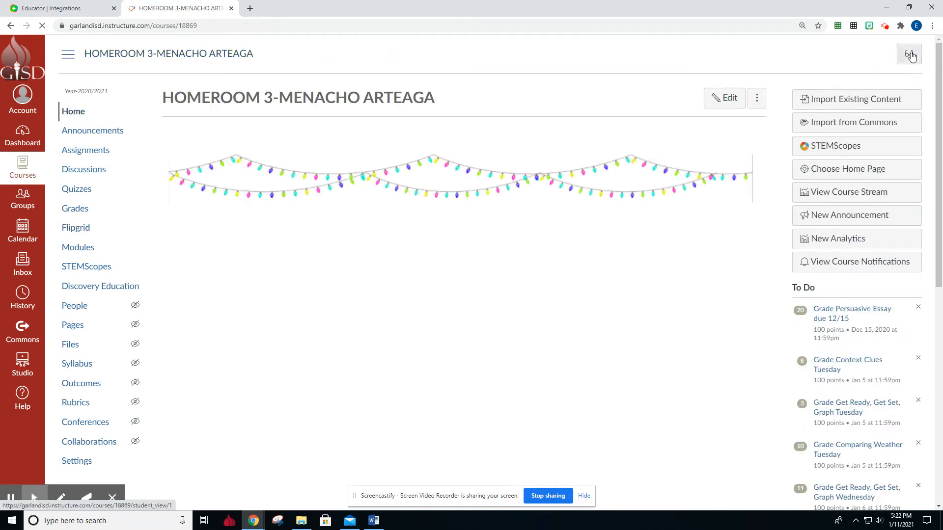
{"action": "left_click", "coordinate": [909, 58]}
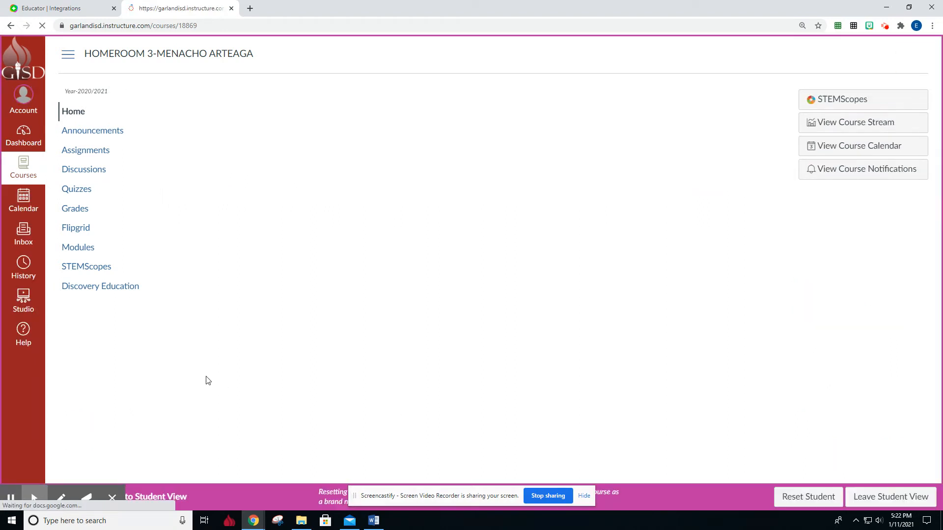
Open the course's Flipgrid as a student and start a video response to the "Favorite Subject" topic.
{"action": "left_click", "coordinate": [76, 231]}
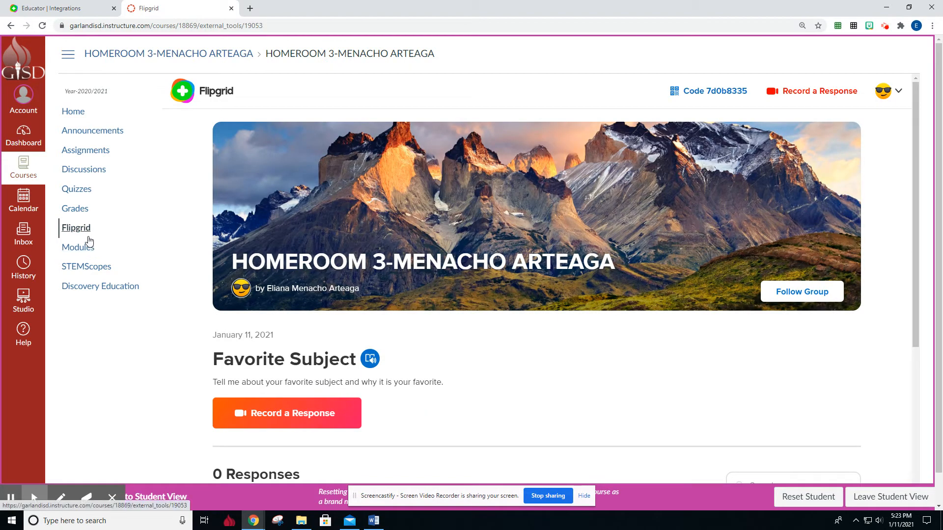
{"action": "scroll", "coordinate": [382, 314], "scroll_direction": "down", "scroll_amount": 1}
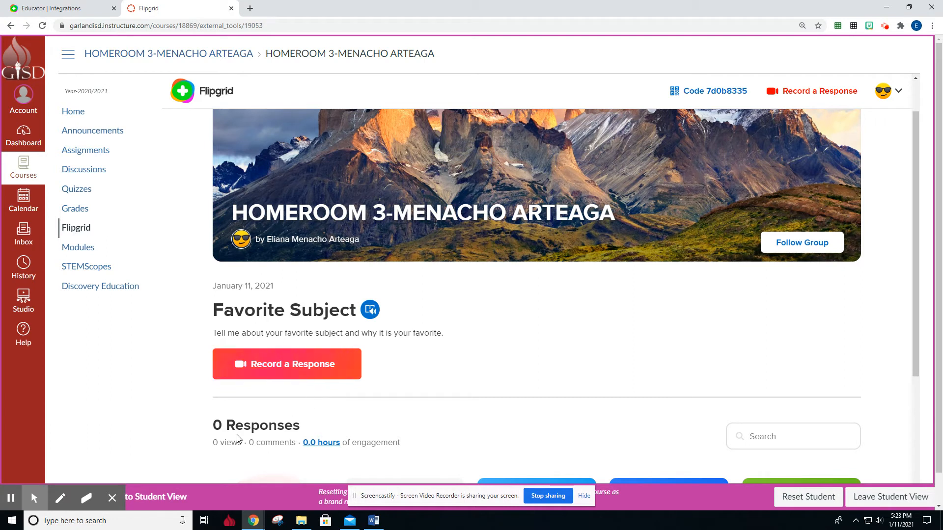
{"action": "left_click", "coordinate": [249, 366]}
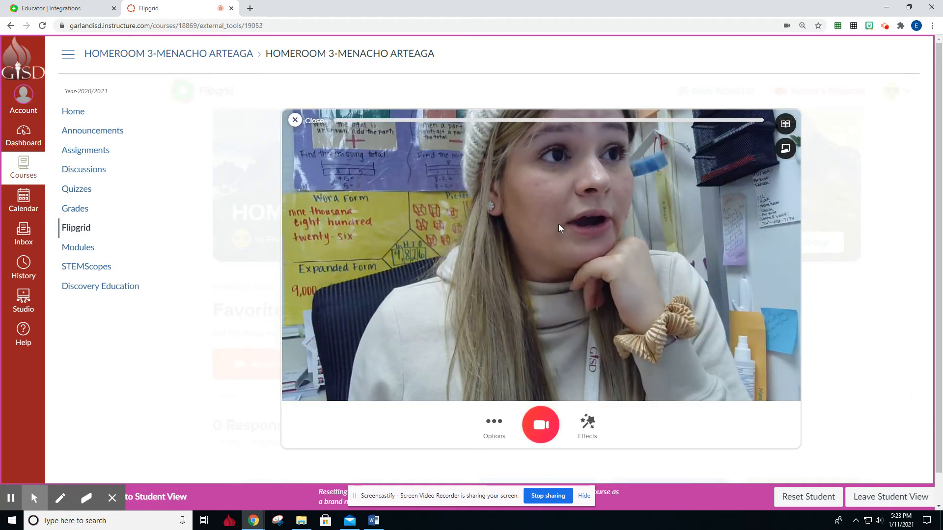
Try the blue and purple neon frame effect on the camera picture, remove it and dismiss the effects.
{"action": "left_click", "coordinate": [587, 422]}
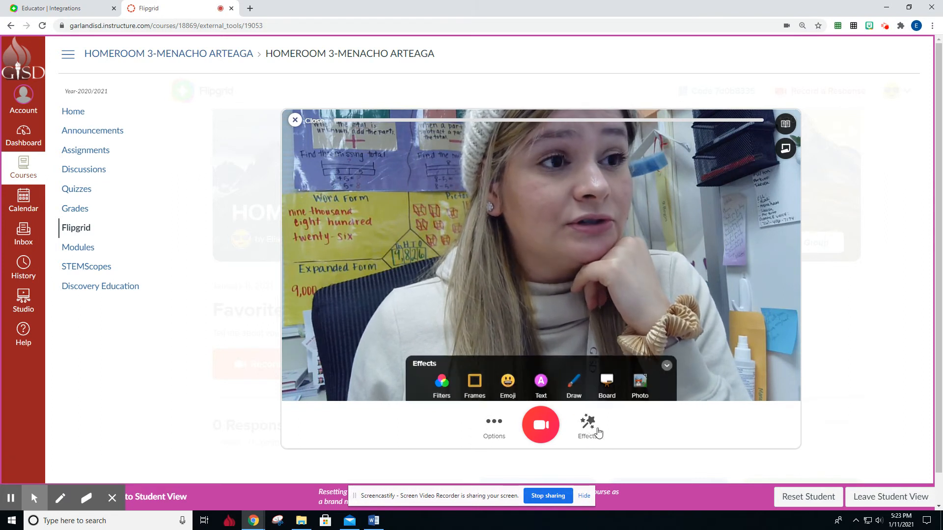
{"action": "left_click", "coordinate": [474, 385]}
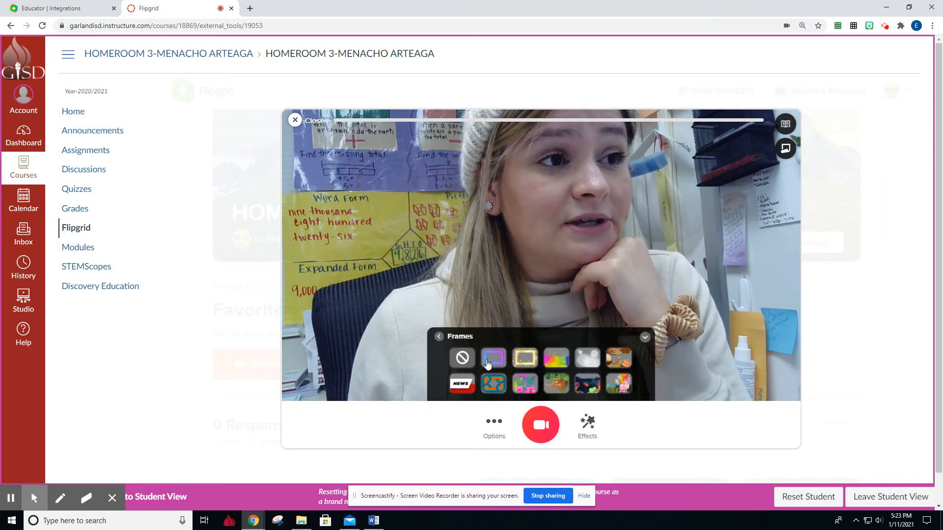
{"action": "left_click", "coordinate": [494, 357]}
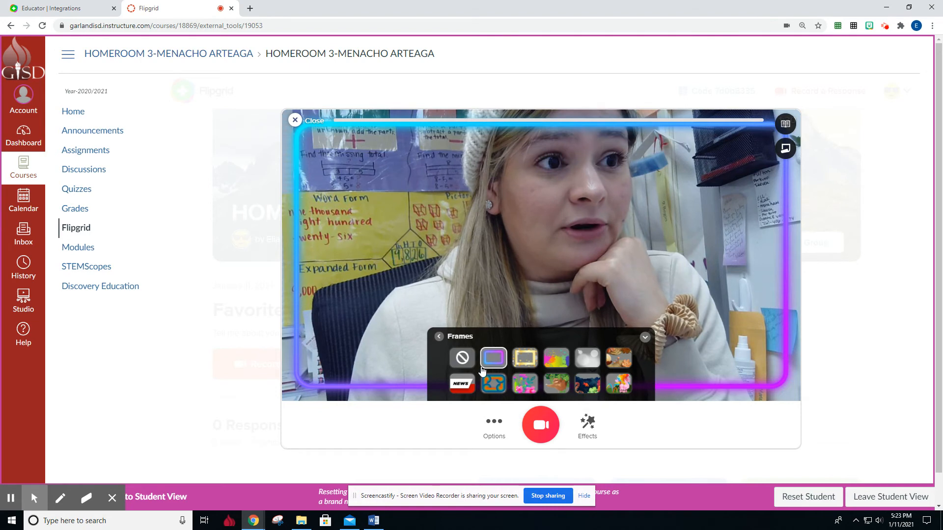
{"action": "left_click", "coordinate": [462, 358]}
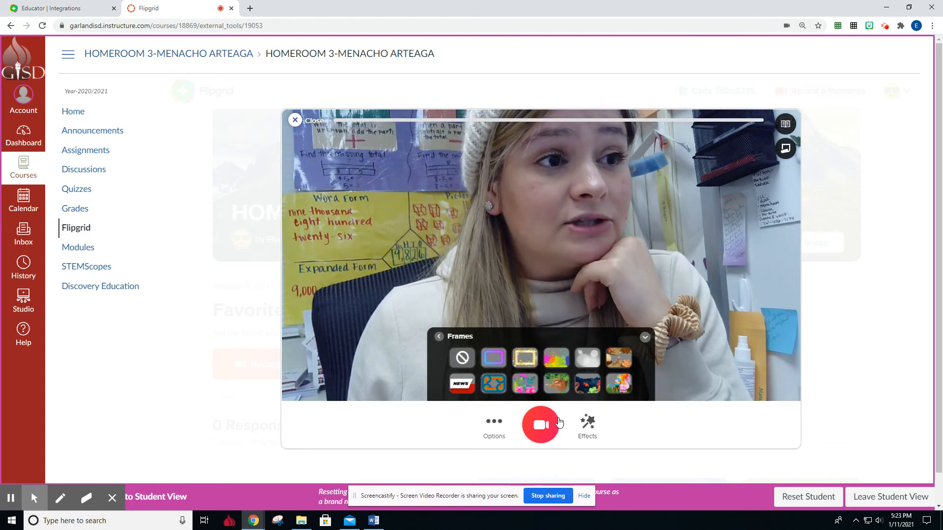
{"action": "left_click", "coordinate": [644, 338]}
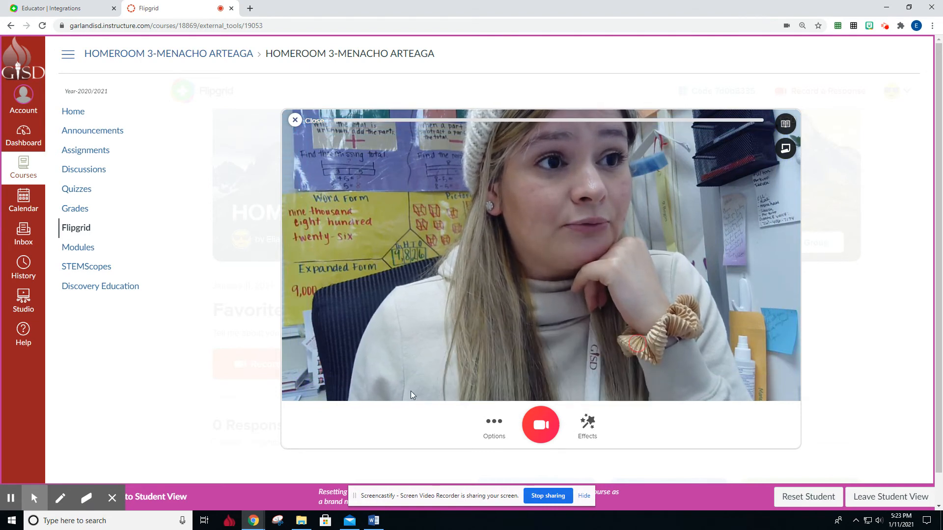
Record a video clip about 9 seconds long and continue to the editing stage.
{"action": "left_click", "coordinate": [534, 423]}
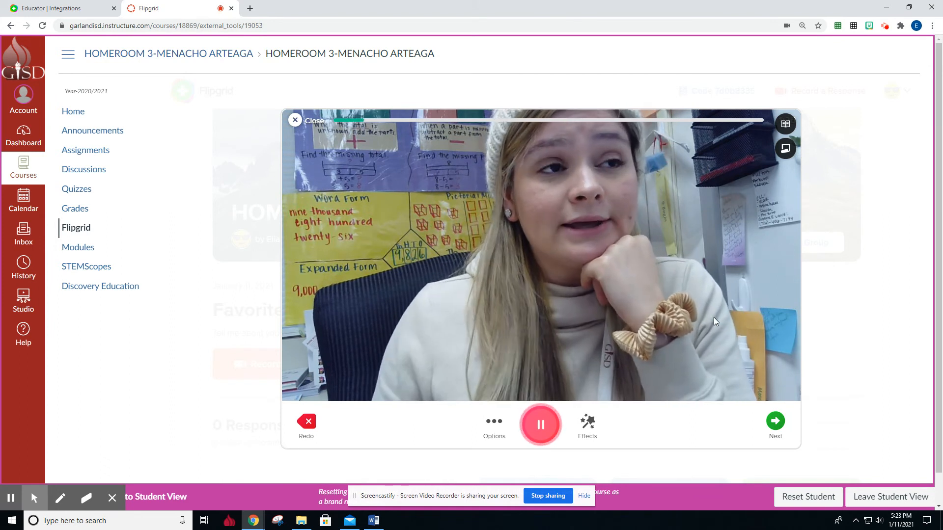
{"action": "left_click", "coordinate": [552, 415]}
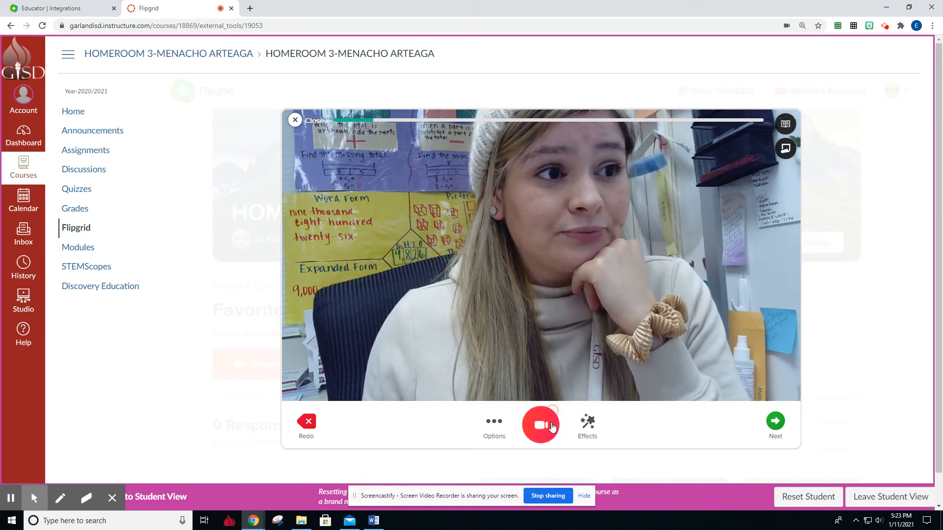
{"action": "left_click", "coordinate": [776, 423]}
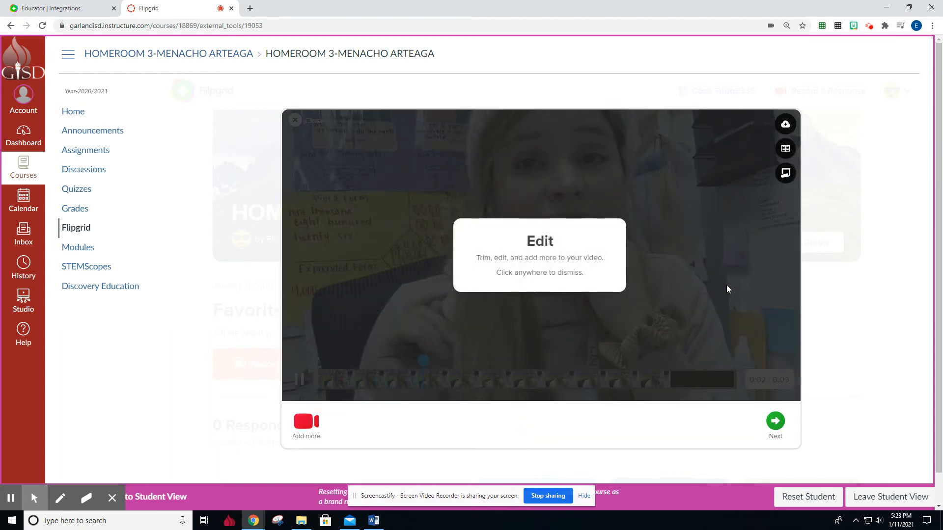
Review the recorded clip's playback, display its trim handles and confirm the clip at full length.
{"action": "left_click", "coordinate": [661, 292]}
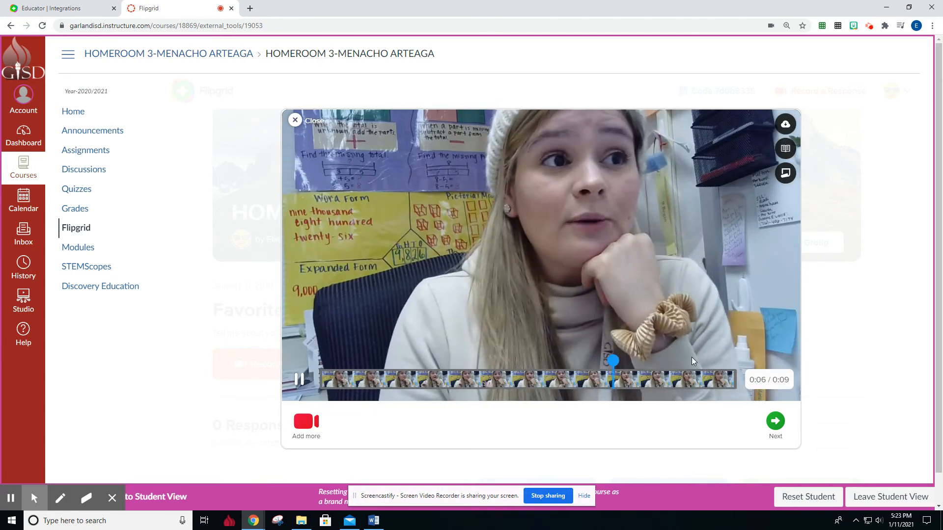
{"action": "left_click", "coordinate": [298, 380]}
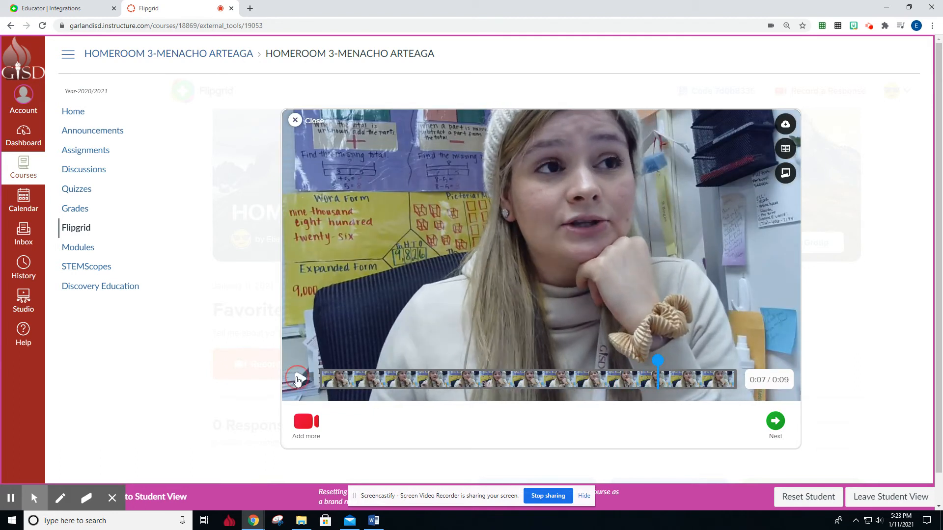
{"action": "left_click", "coordinate": [727, 386]}
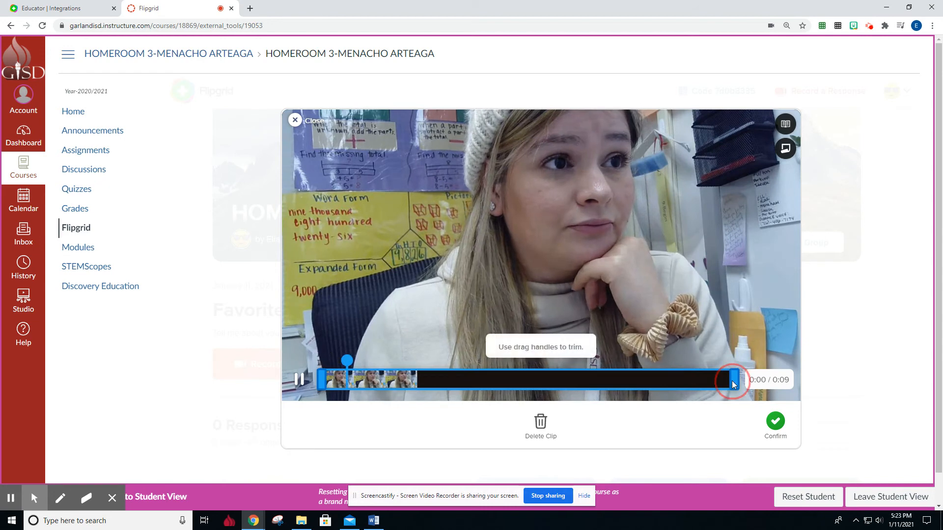
{"action": "left_click", "coordinate": [775, 421]}
Submit the video response with its selfie, complete the submission and leave Student View.
{"action": "left_click", "coordinate": [775, 420]}
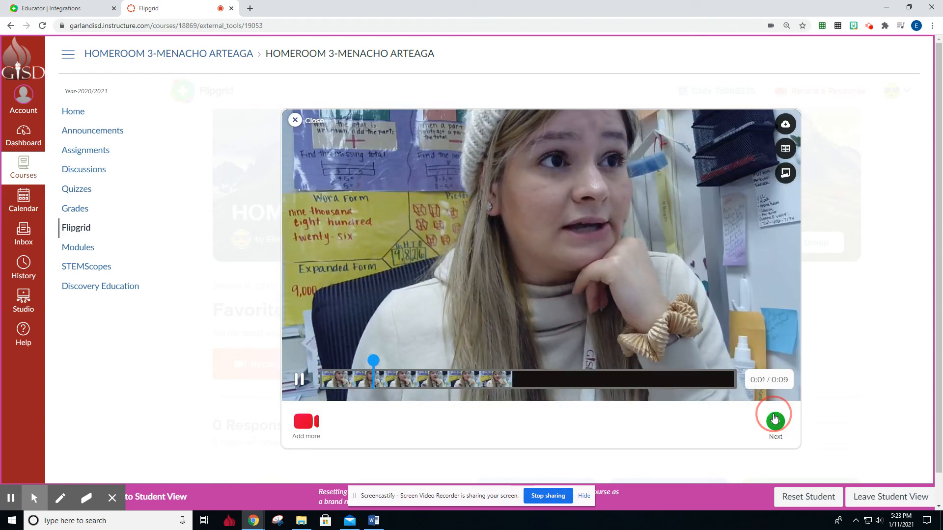
{"action": "left_click", "coordinate": [699, 425]}
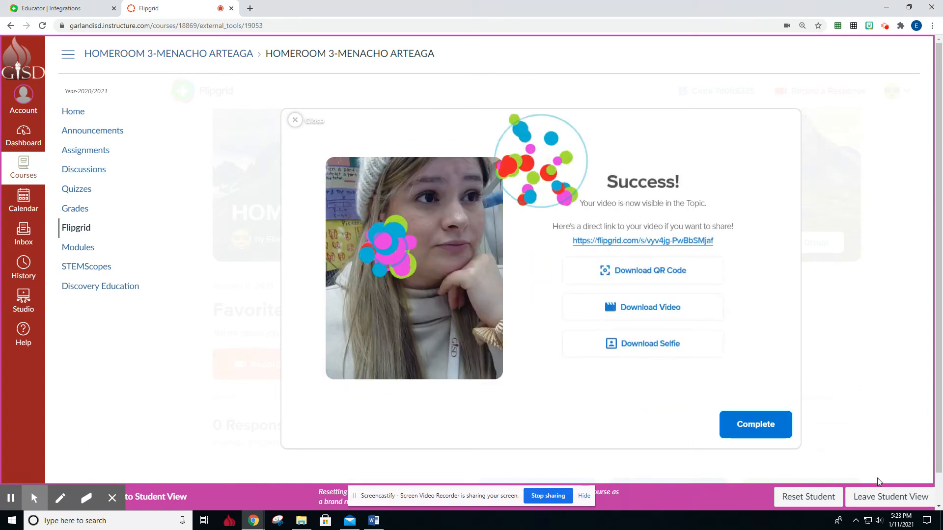
{"action": "left_click", "coordinate": [763, 431]}
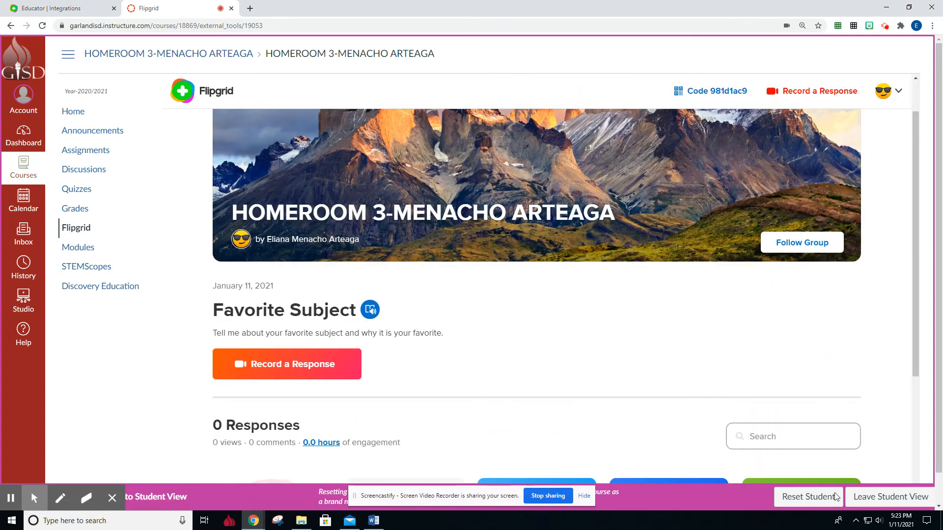
{"action": "left_click", "coordinate": [865, 500]}
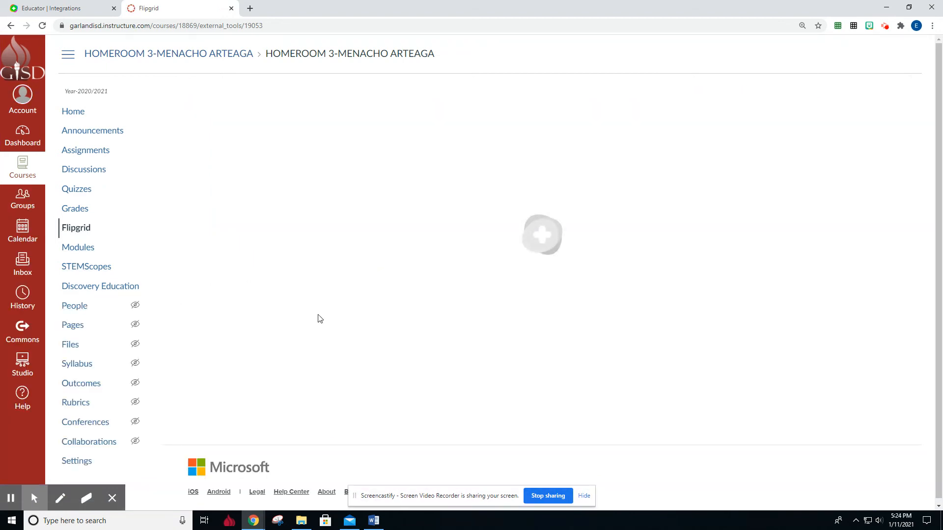
Start a new course assignment titled "Favorite Subject" with the description "Tell me about your favorite subject and why".
{"action": "scroll", "coordinate": [365, 411], "scroll_direction": "down", "scroll_amount": 3}
{"action": "scroll", "coordinate": [319, 417], "scroll_direction": "up", "scroll_amount": 2}
{"action": "left_click", "coordinate": [74, 151]}
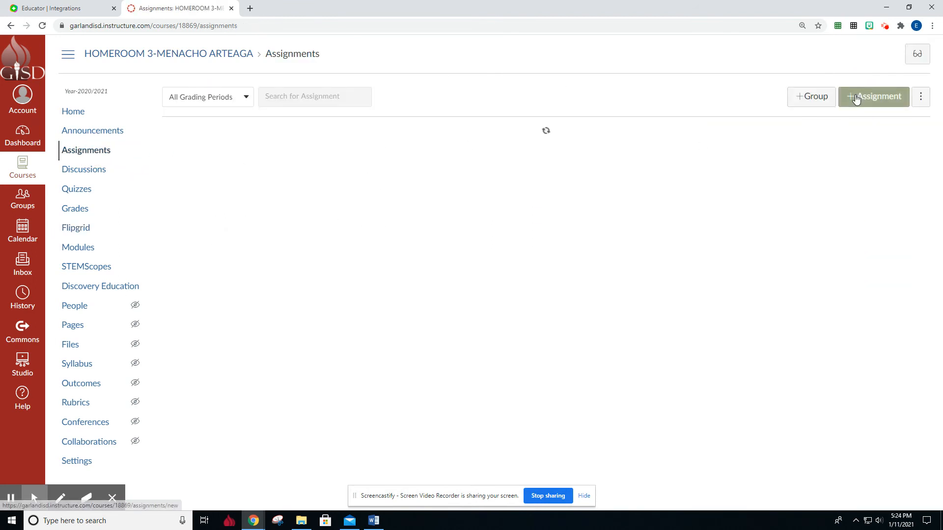
{"action": "left_click", "coordinate": [878, 116]}
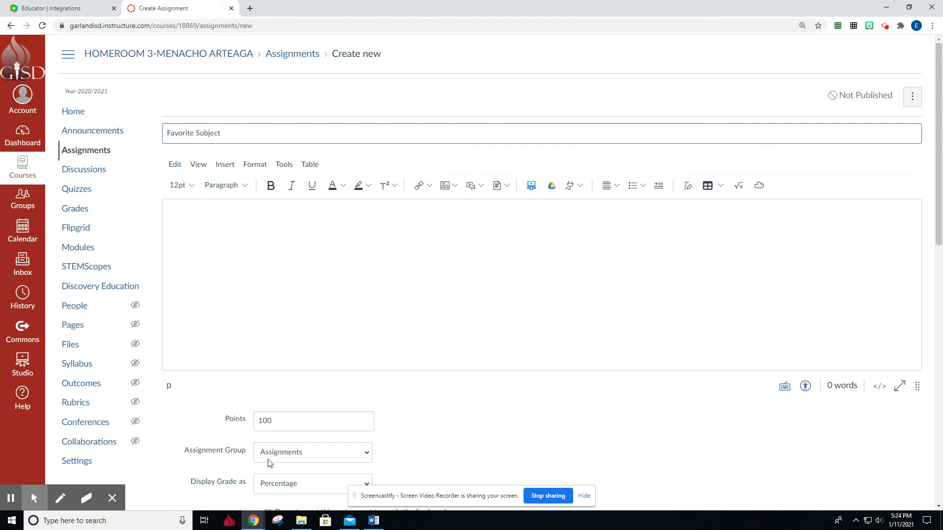
{"action": "left_click", "coordinate": [236, 284]}
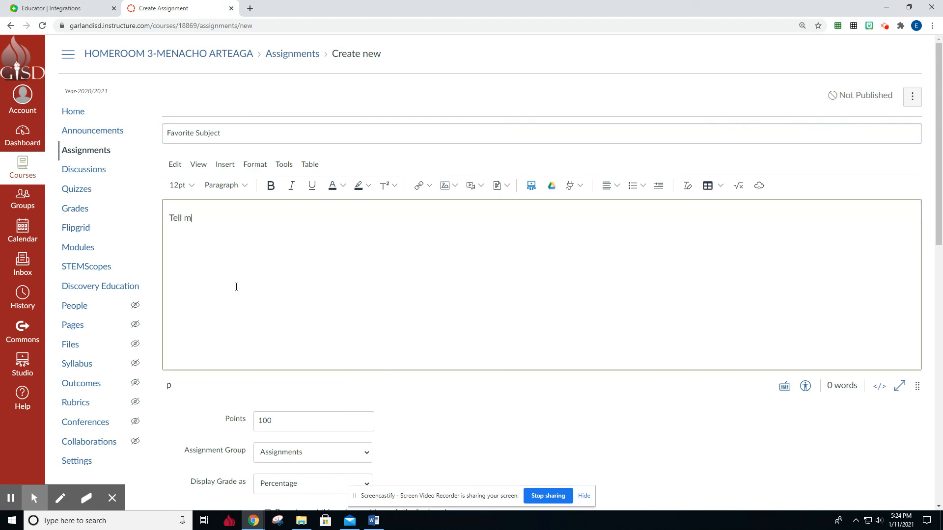
{"action": "type", "text": "Tell me about your favorite subject and why"}
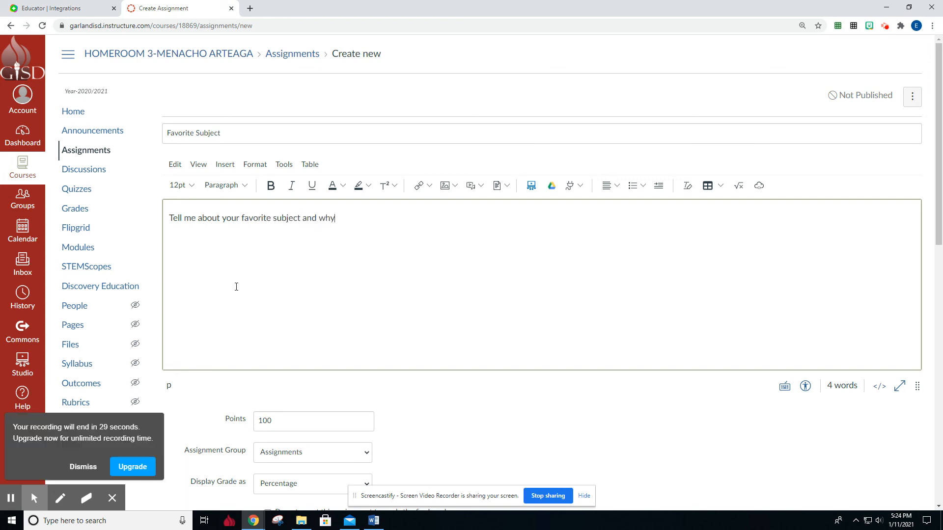
Set the assignment's submission type to External Tool and choose Flipgrid as the tool.
{"action": "scroll", "coordinate": [250, 327], "scroll_direction": "down", "scroll_amount": 4}
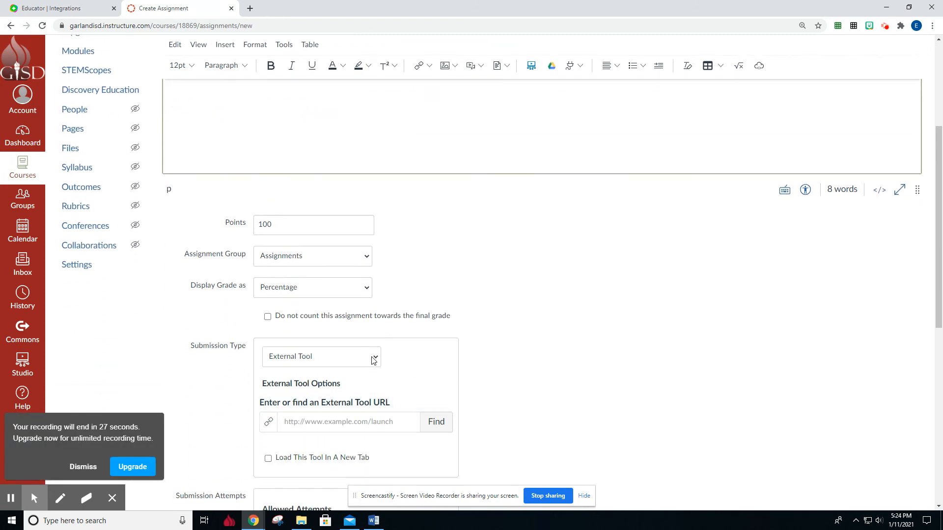
{"action": "left_click", "coordinate": [378, 356]}
{"action": "left_click", "coordinate": [357, 400]}
{"action": "left_click", "coordinate": [435, 421]}
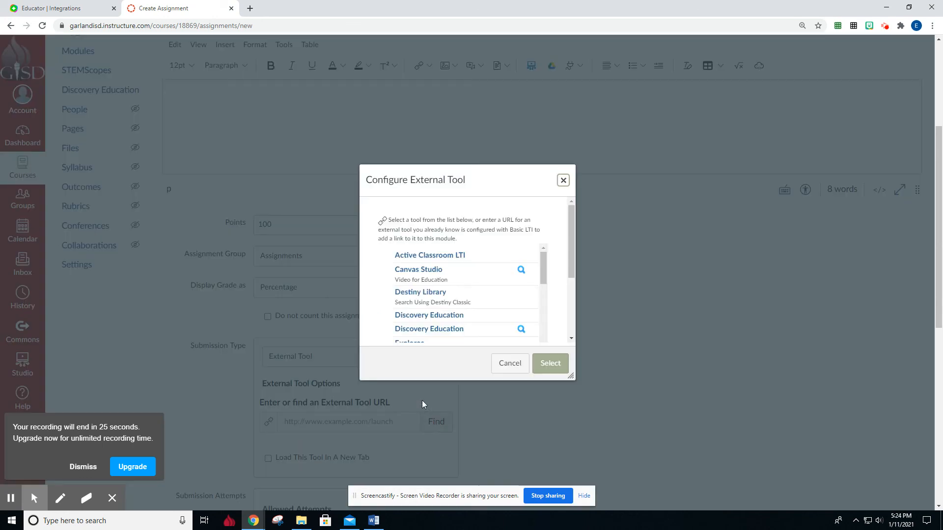
{"action": "scroll", "coordinate": [440, 278], "scroll_direction": "down", "scroll_amount": 1}
{"action": "left_click", "coordinate": [410, 319]}
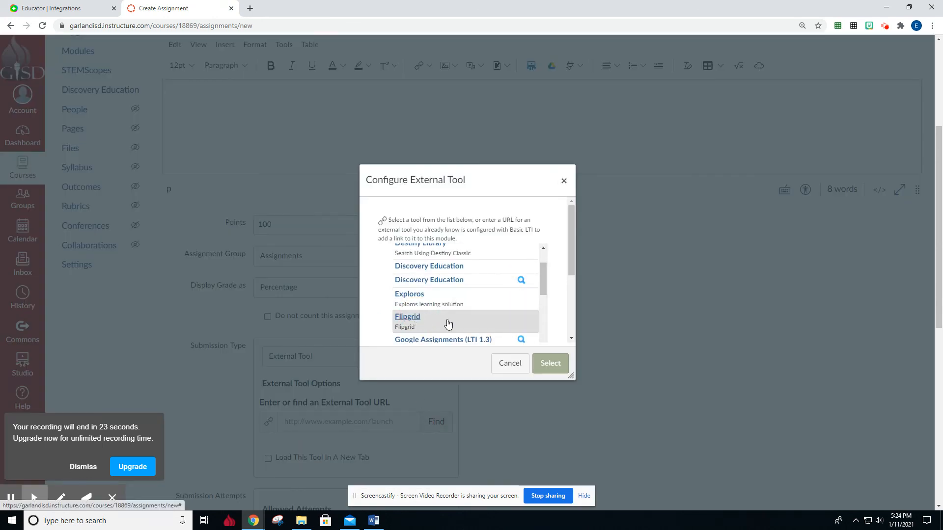
{"action": "left_click", "coordinate": [557, 375]}
Set the assignment's due date to January 12, 2021 for everyone and save the assignment.
{"action": "scroll", "coordinate": [633, 375], "scroll_direction": "down", "scroll_amount": 4}
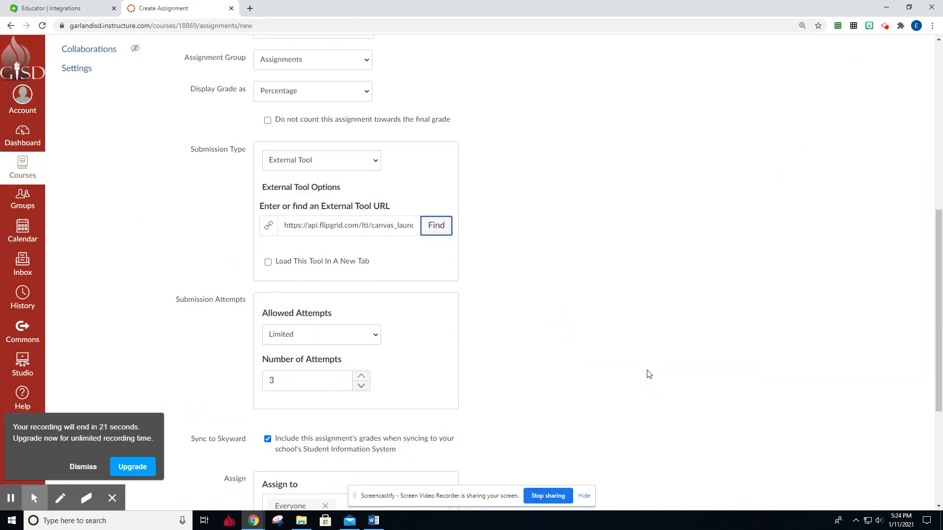
{"action": "scroll", "coordinate": [451, 384], "scroll_direction": "down", "scroll_amount": 4}
{"action": "left_click", "coordinate": [437, 335]}
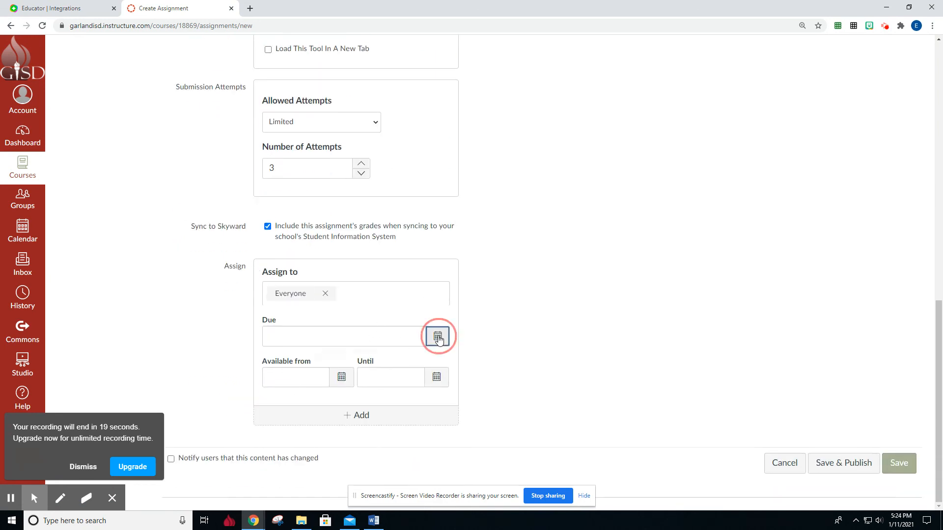
{"action": "left_click", "coordinate": [309, 419]}
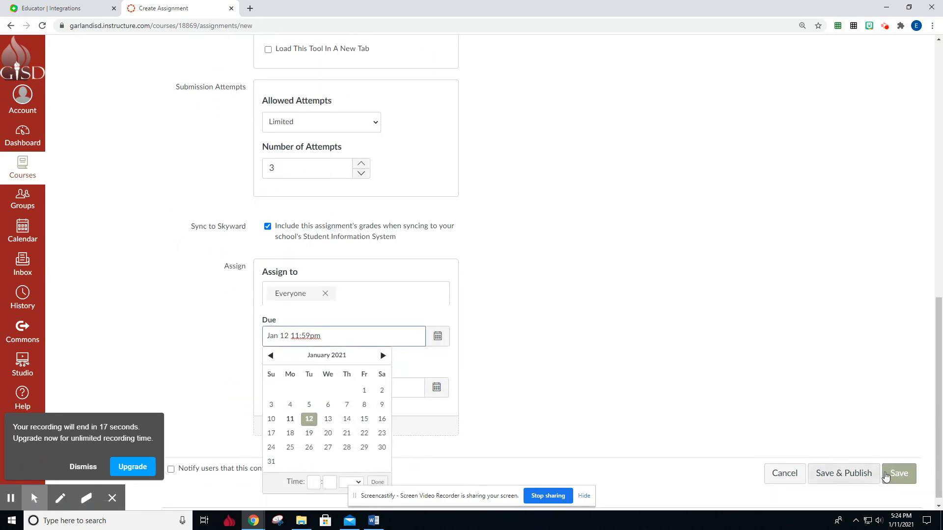
{"action": "left_click", "coordinate": [897, 463]}
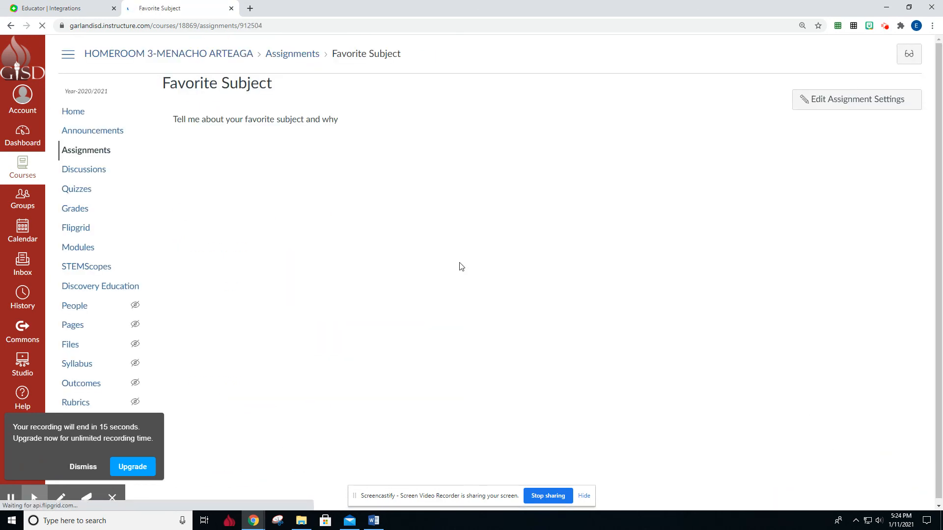
Look over the Flipgrid topic embedded in the saved "Favorite Subject" assignment, including its responses area.
{"action": "left_click", "coordinate": [87, 442]}
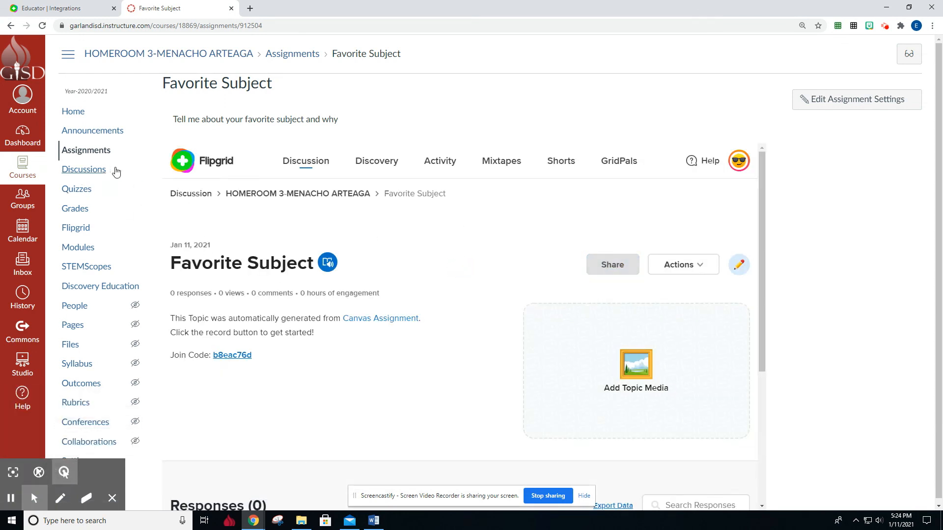
{"action": "scroll", "coordinate": [347, 150], "scroll_direction": "down", "scroll_amount": 2}
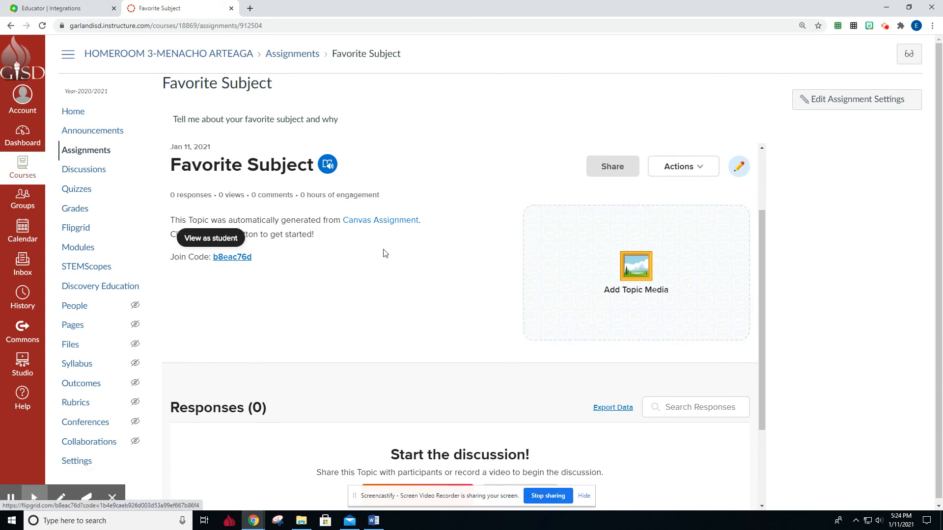
{"action": "scroll", "coordinate": [450, 351], "scroll_direction": "down", "scroll_amount": 2}
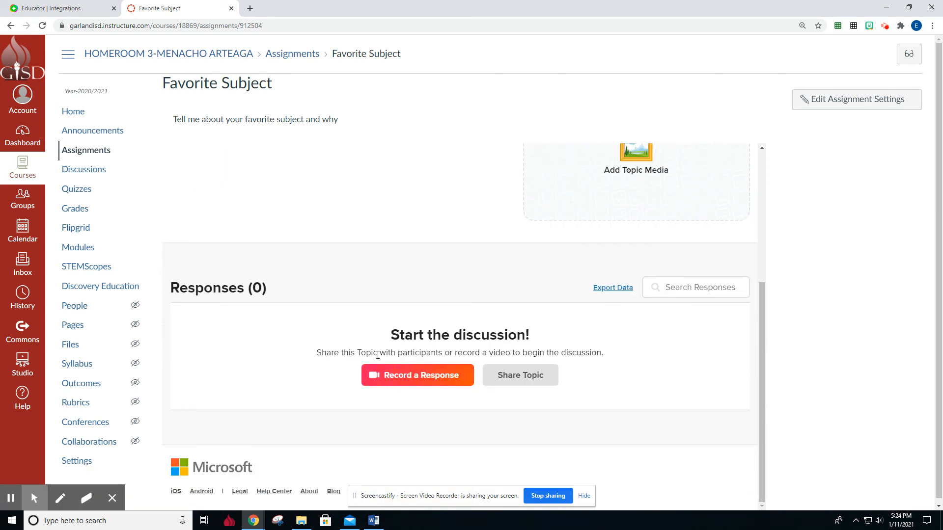
{"action": "scroll", "coordinate": [378, 357], "scroll_direction": "up", "scroll_amount": 4}
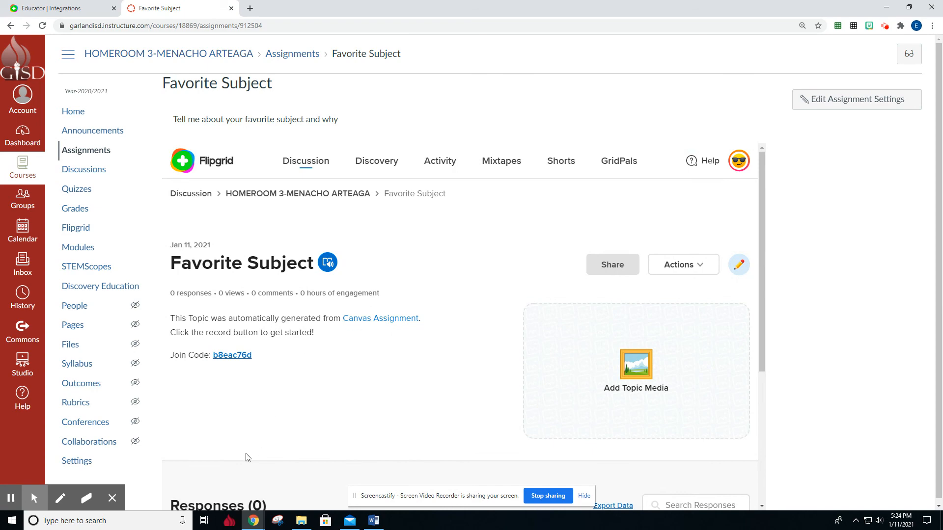